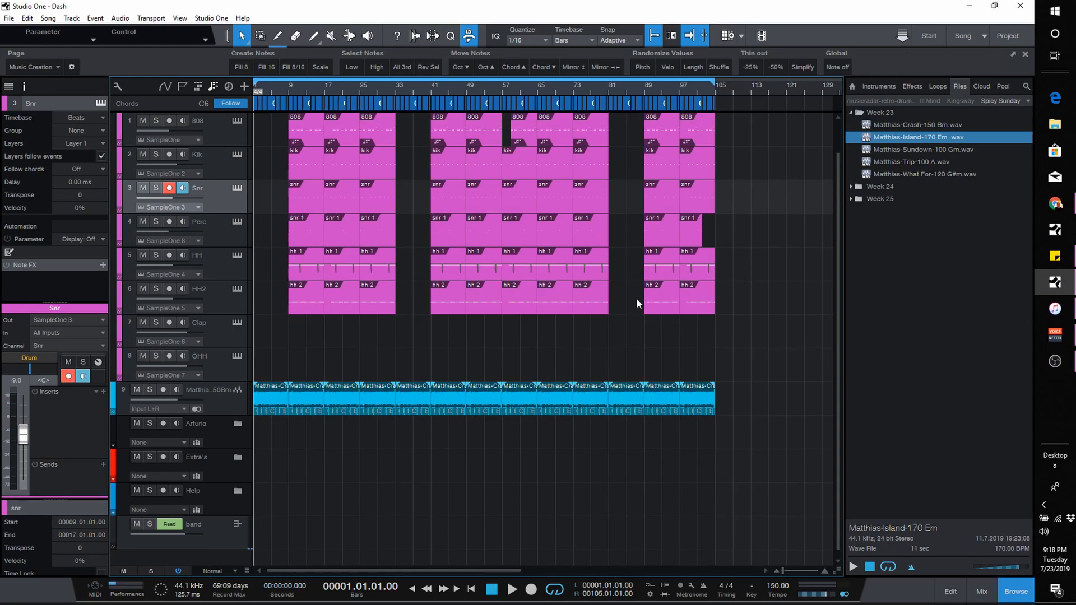
Play the full arrangement from bar 1 to about bar 33.
left_click(1029, 101)
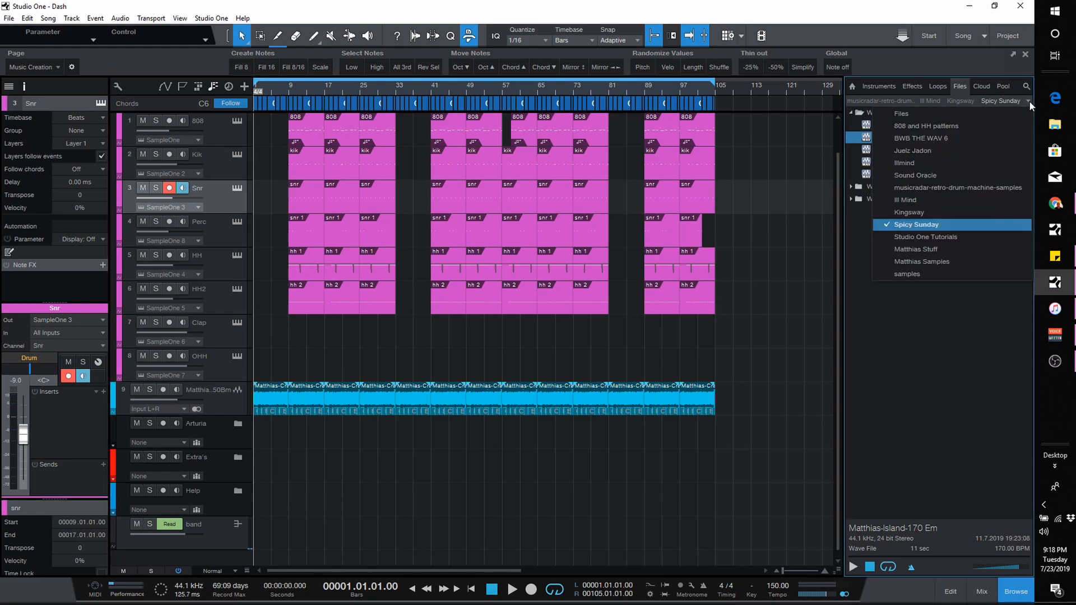
left_click(898, 366)
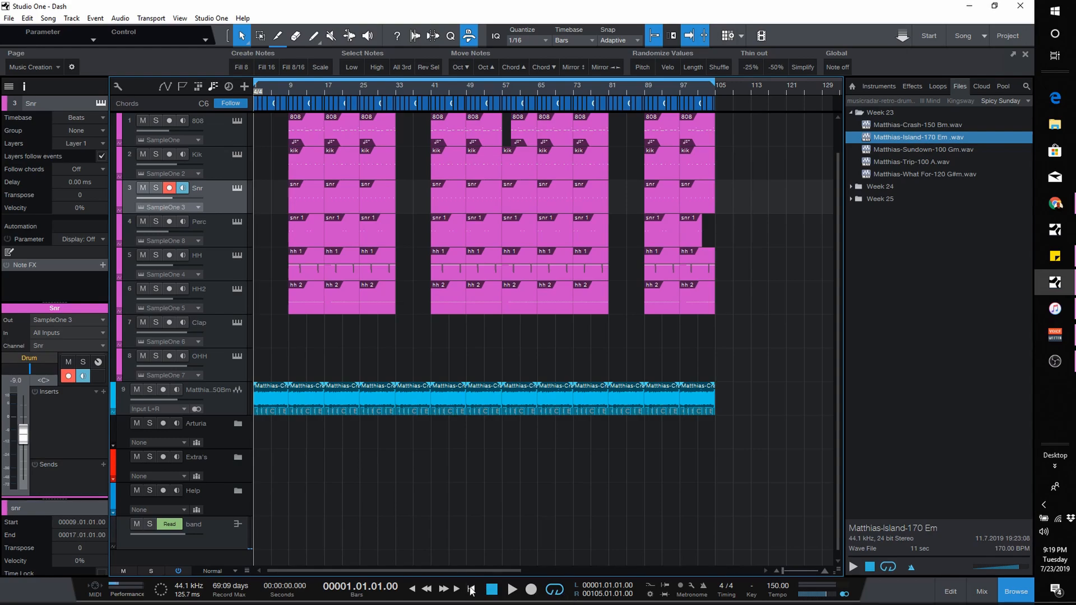
left_click(511, 592)
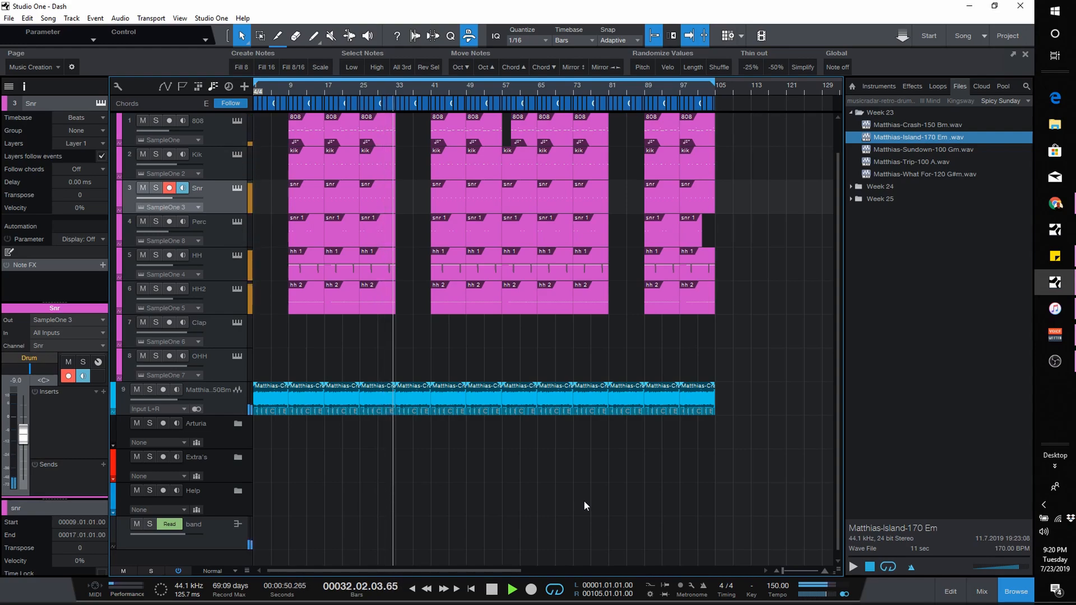
left_click(493, 589)
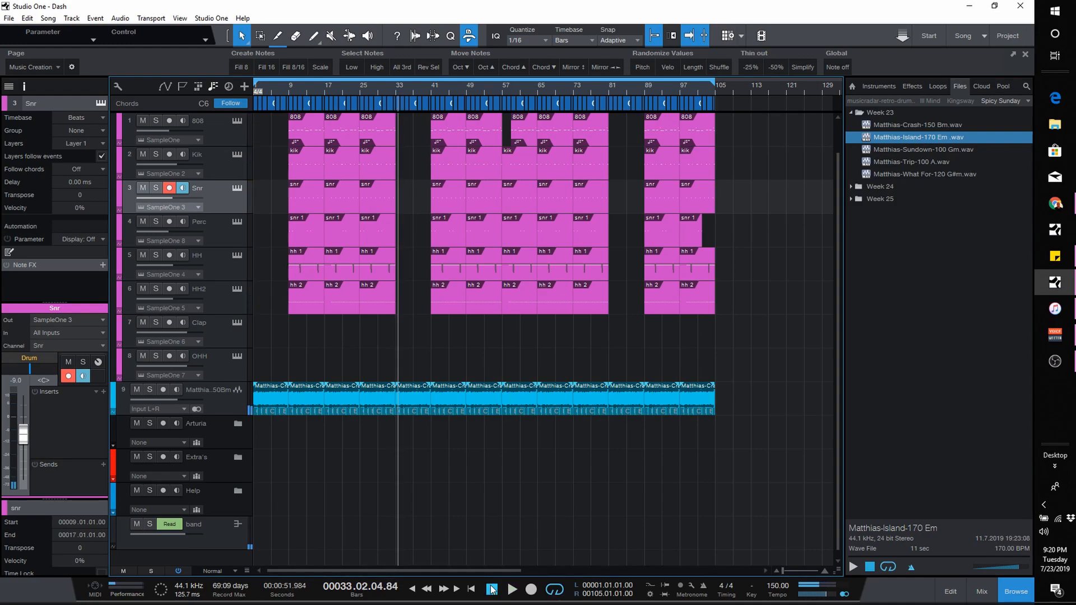
Solo the Matthias-Crash-150 Bm audio track and play it from the start of the song.
left_click(217, 392)
scroll(291, 88, "up", 5)
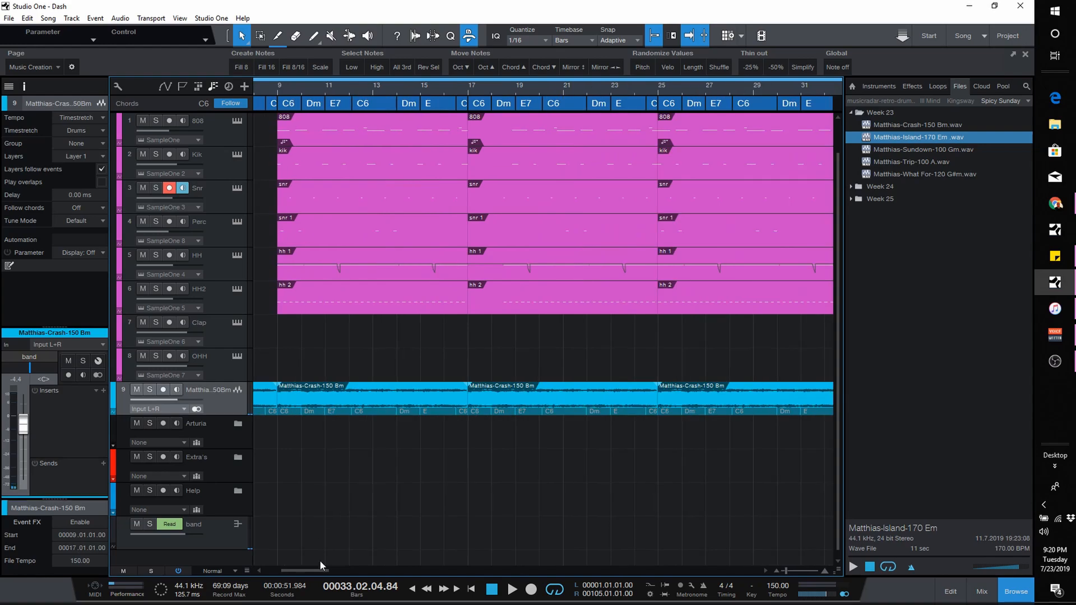
left_click_drag(305, 572, 291, 571)
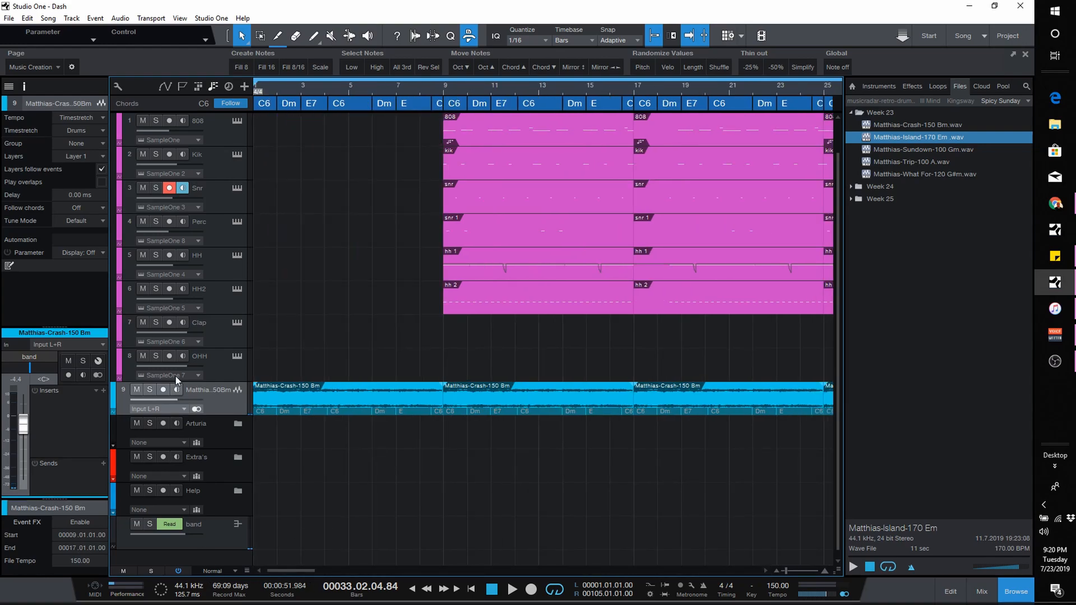
left_click(149, 390)
scroll(382, 92, "down", 2)
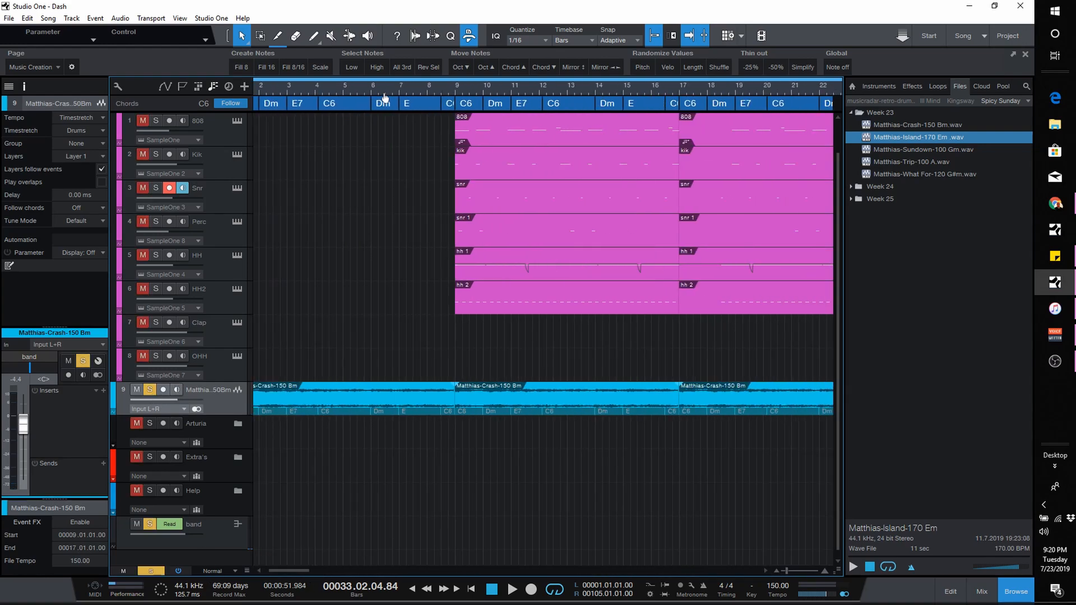
left_click(471, 589)
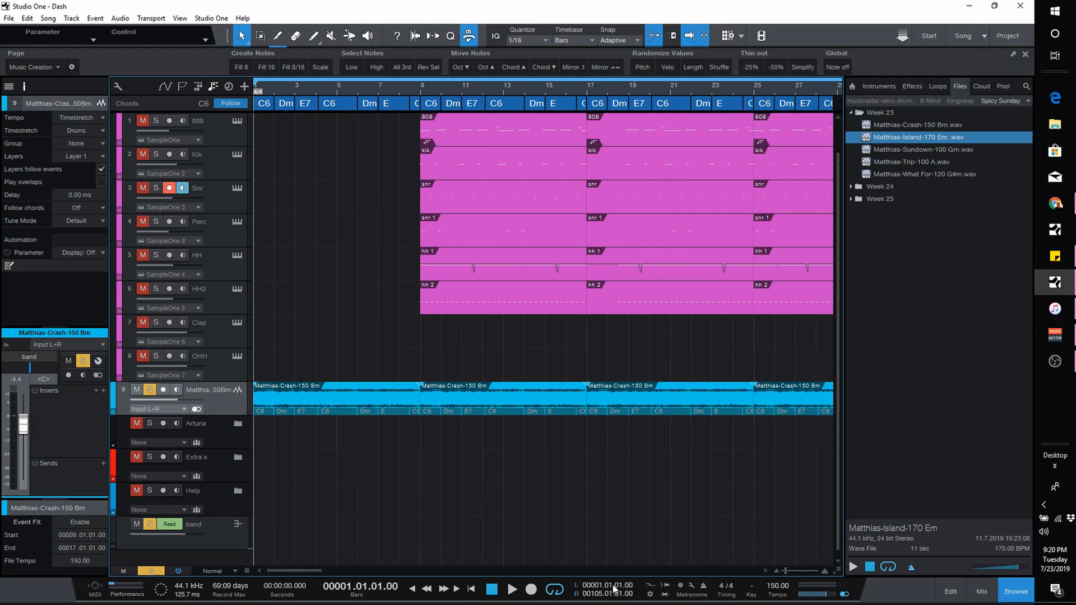
left_click(513, 590)
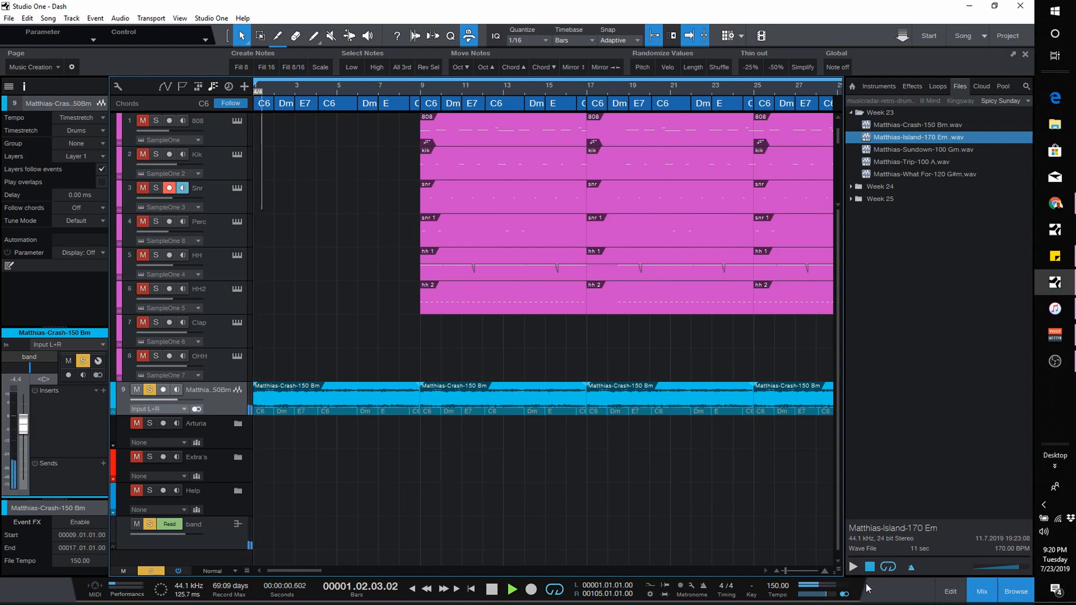
Show the mixer and compare the soloed loop from bar 1 with the band bus inserts bypassed and enabled.
key("F3")
left_click(452, 571)
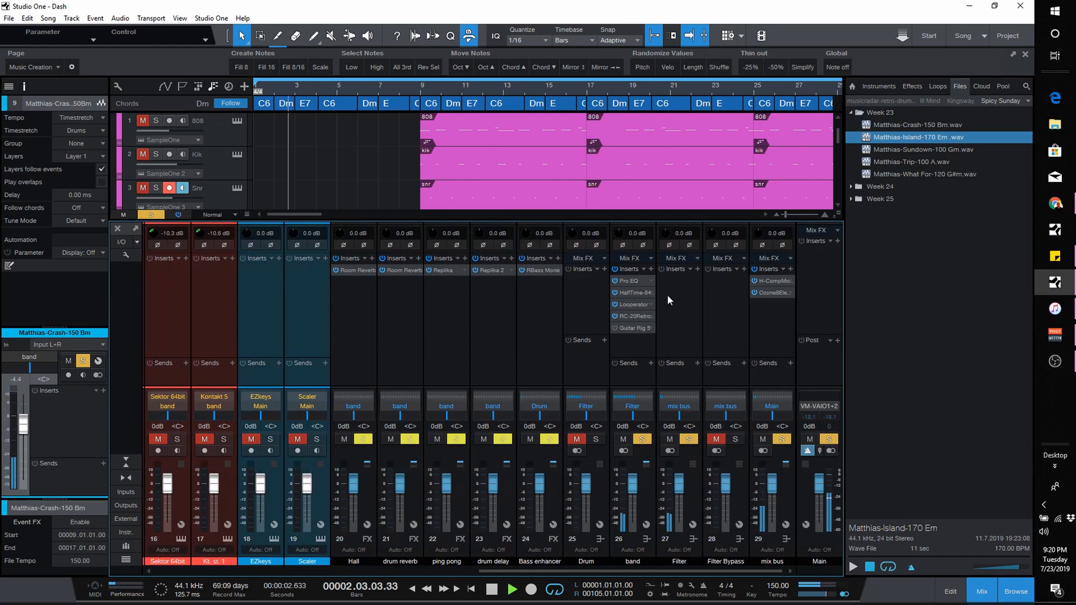
left_click(491, 588)
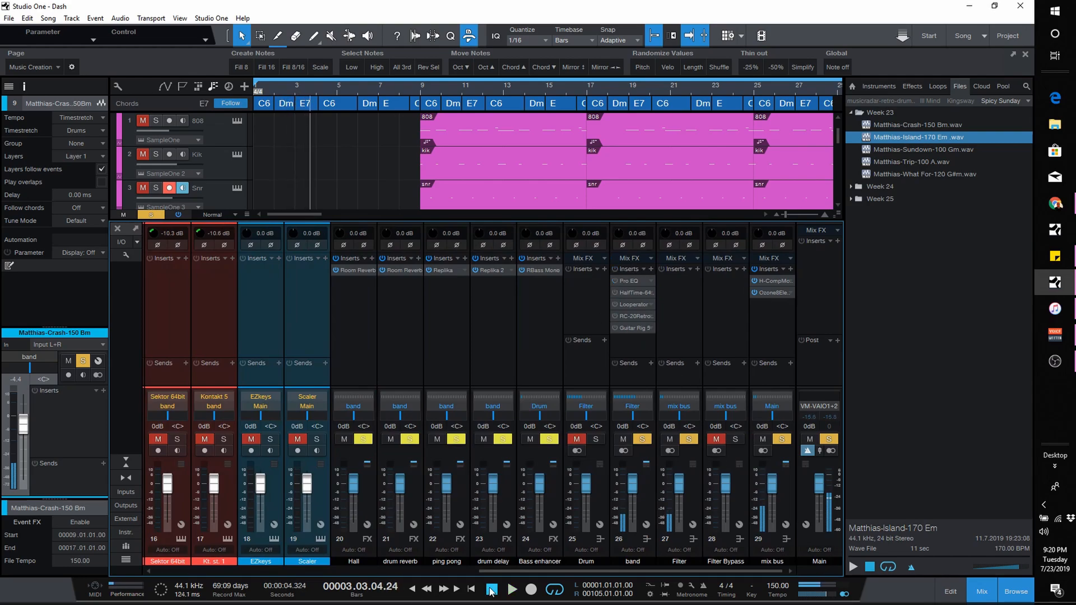
left_click(471, 588)
left_click(514, 591)
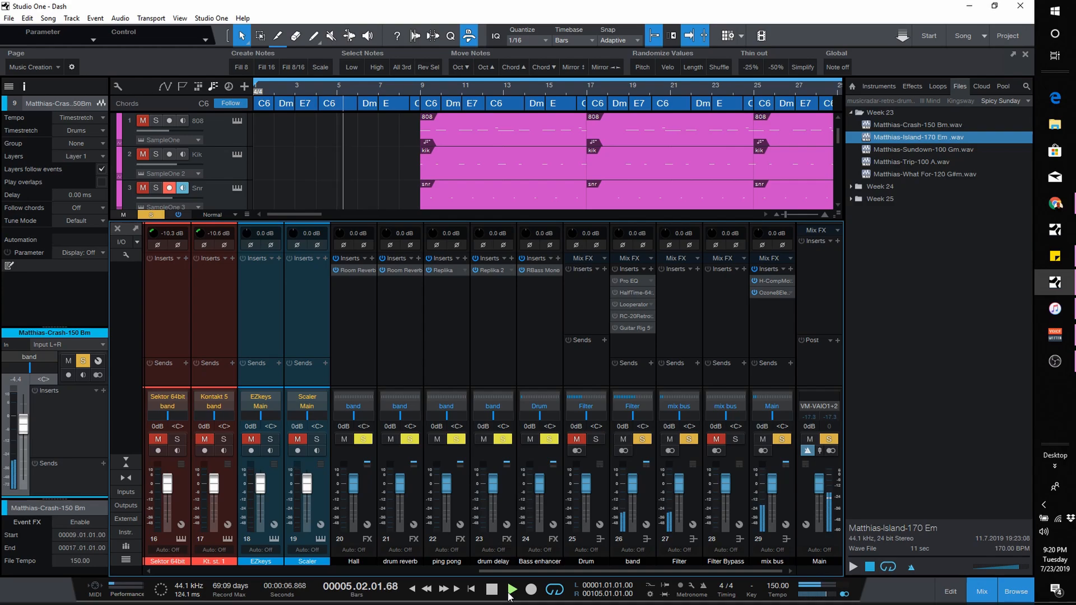
left_click(616, 269)
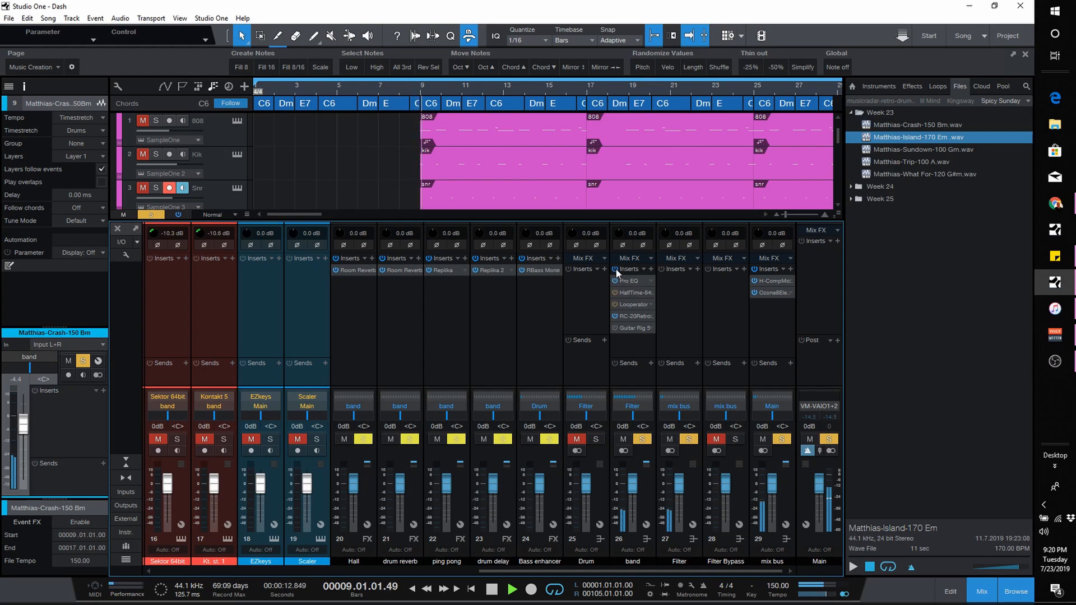
key("space")
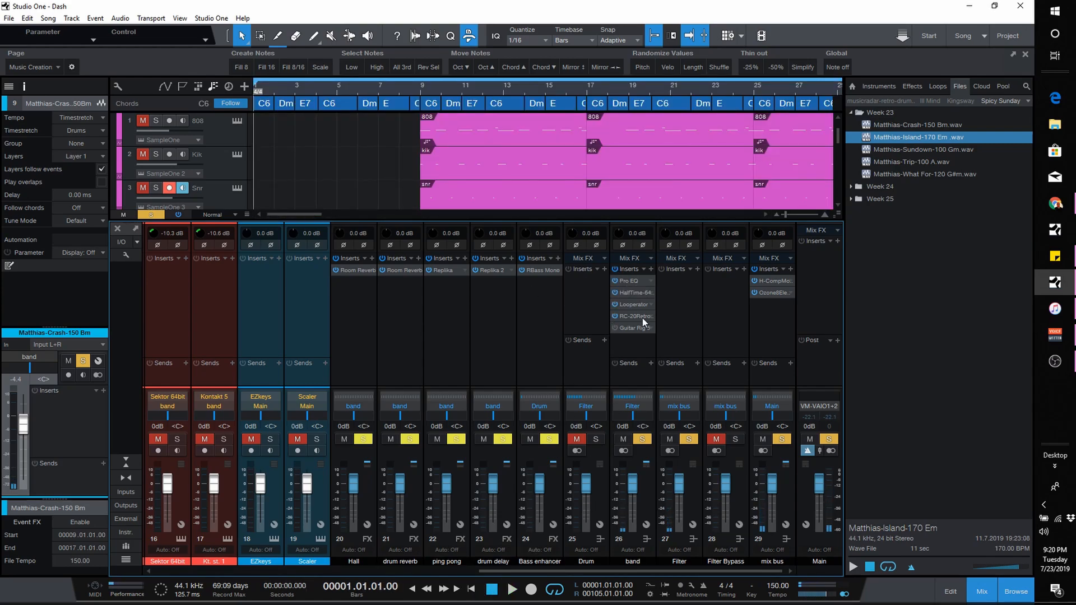
Review the Pro EQ and HalfTime settings in the band bus inserts.
left_click(643, 281)
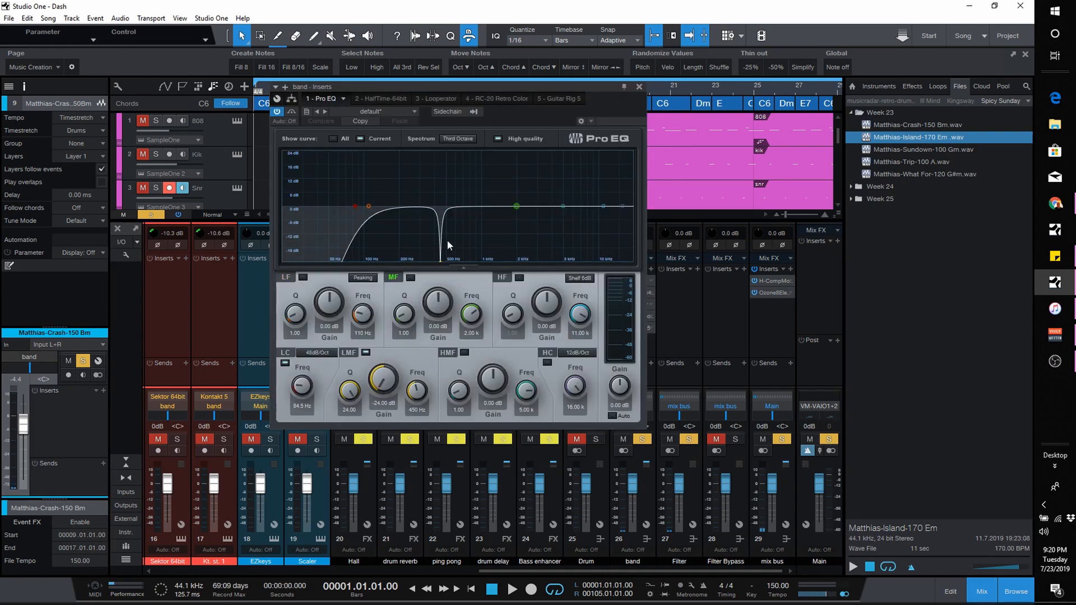
left_click(638, 87)
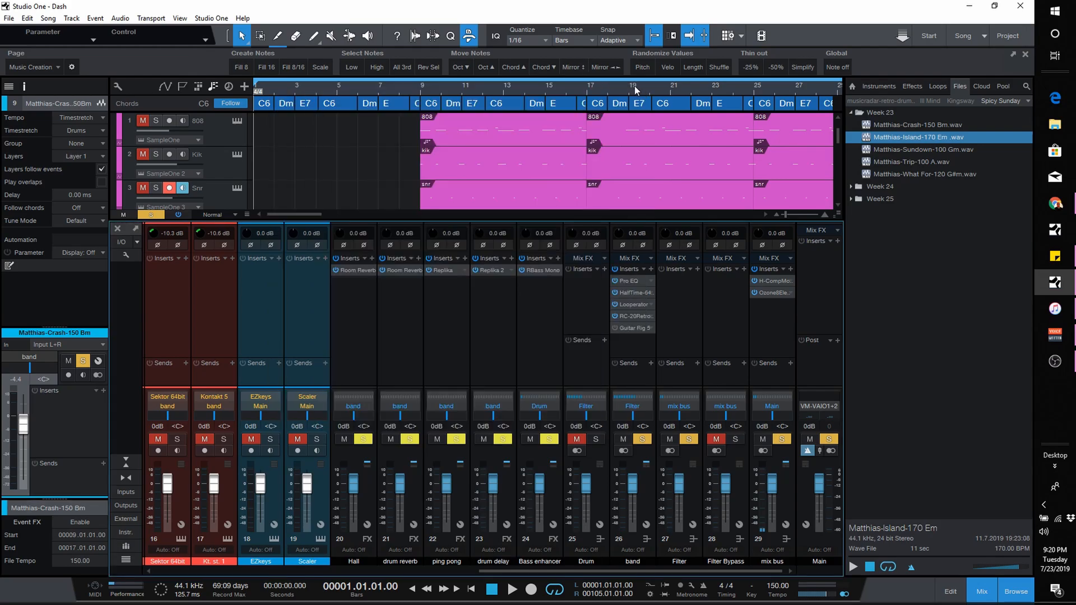
left_click(627, 293)
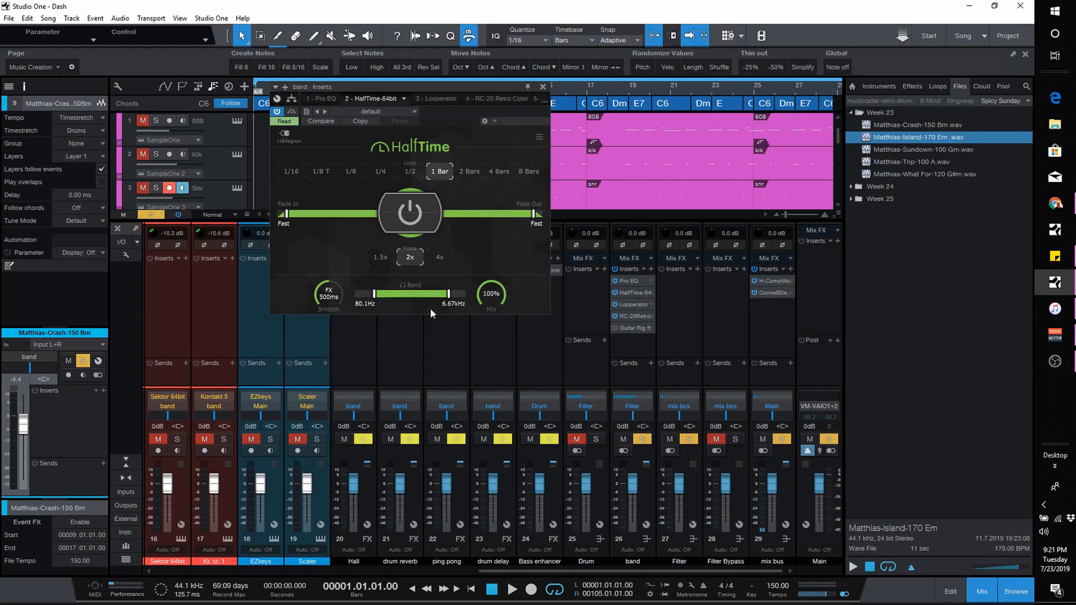
left_click(543, 87)
Set the Looperator dry/wet mix on the band bus to 50.
left_click(645, 307)
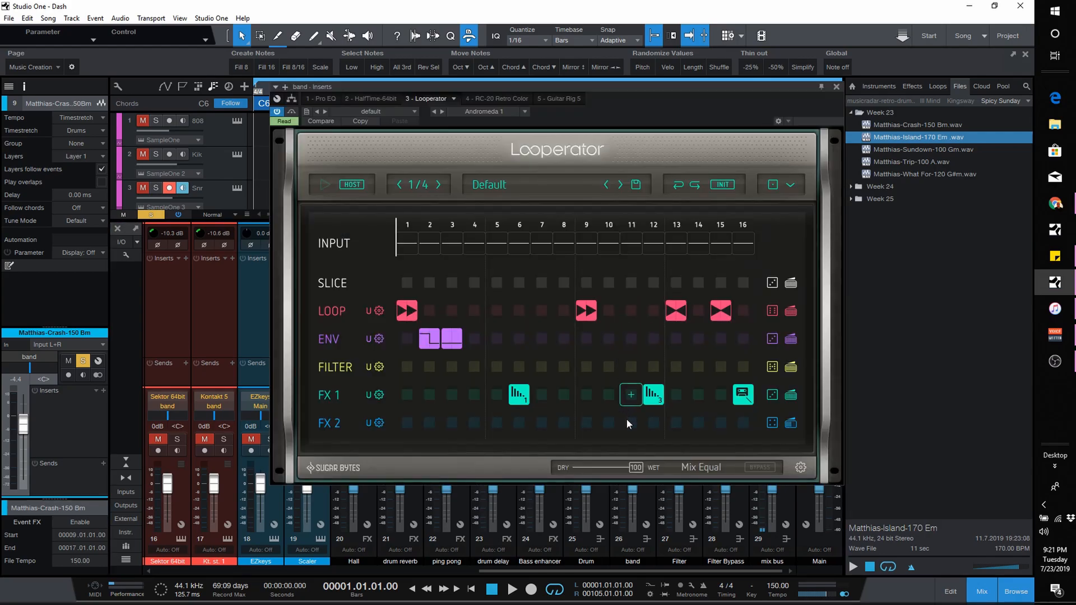
left_click_drag(635, 473, 608, 475)
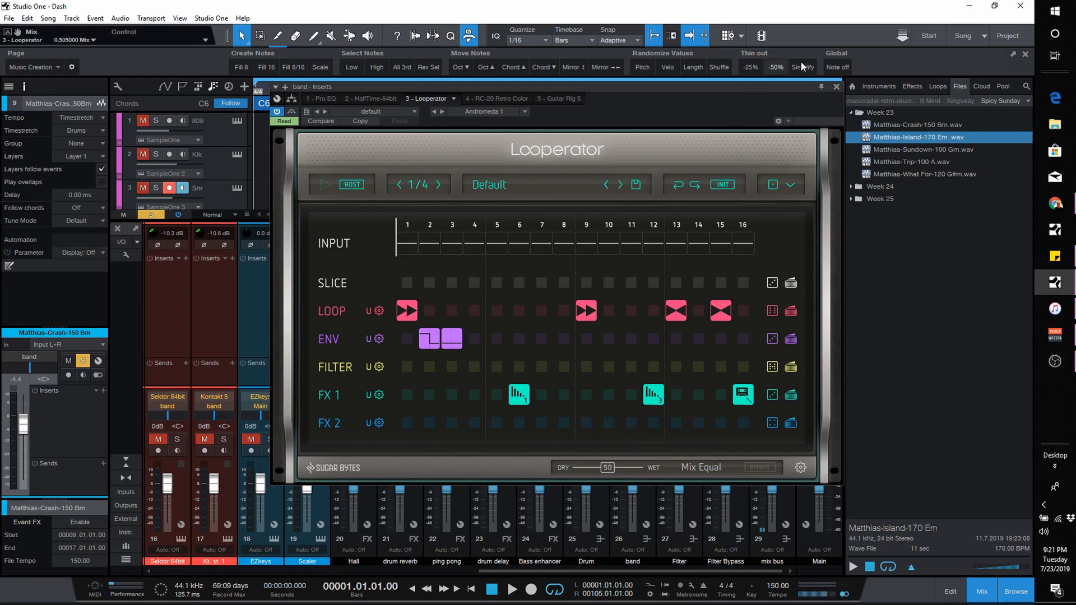
left_click(837, 86)
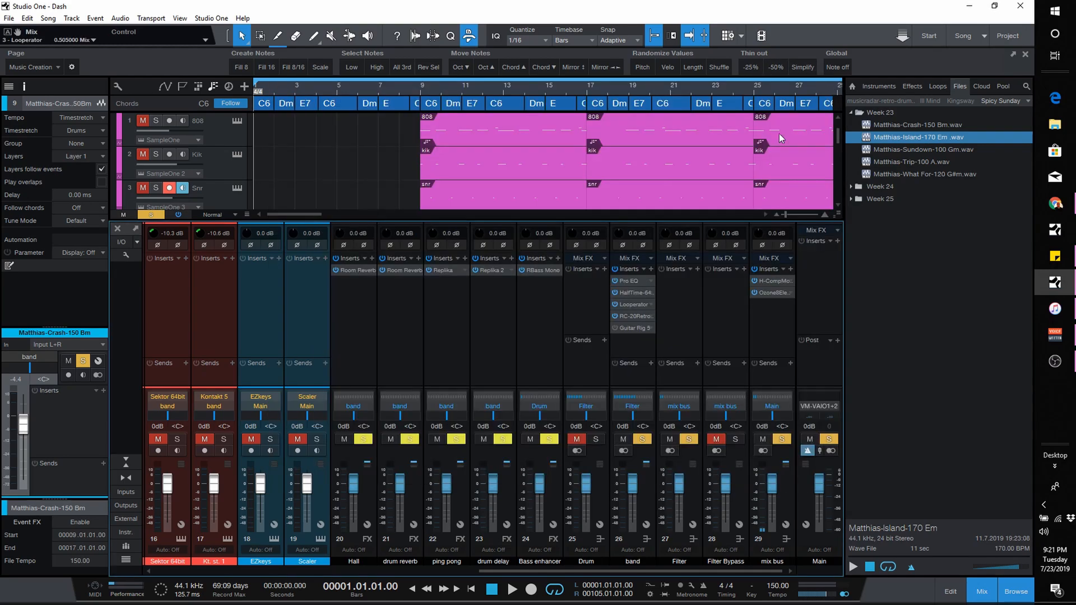
Open RC-20 Retro Color on the band bus, move its window clear of the bus channels and remove the solo.
left_click(639, 314)
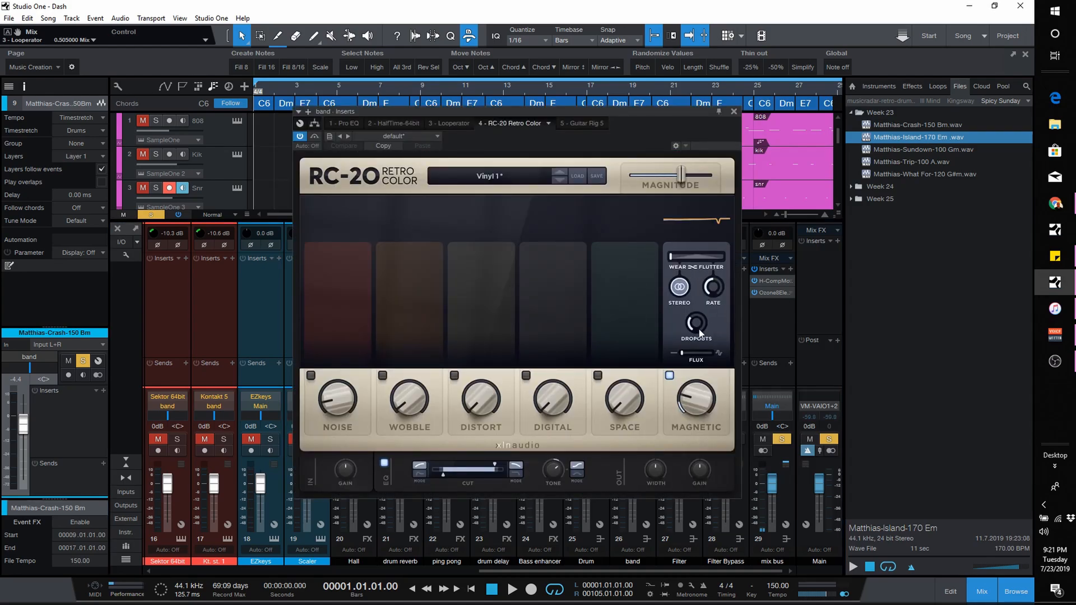
left_click_drag(617, 132, 433, 99)
left_click(642, 440)
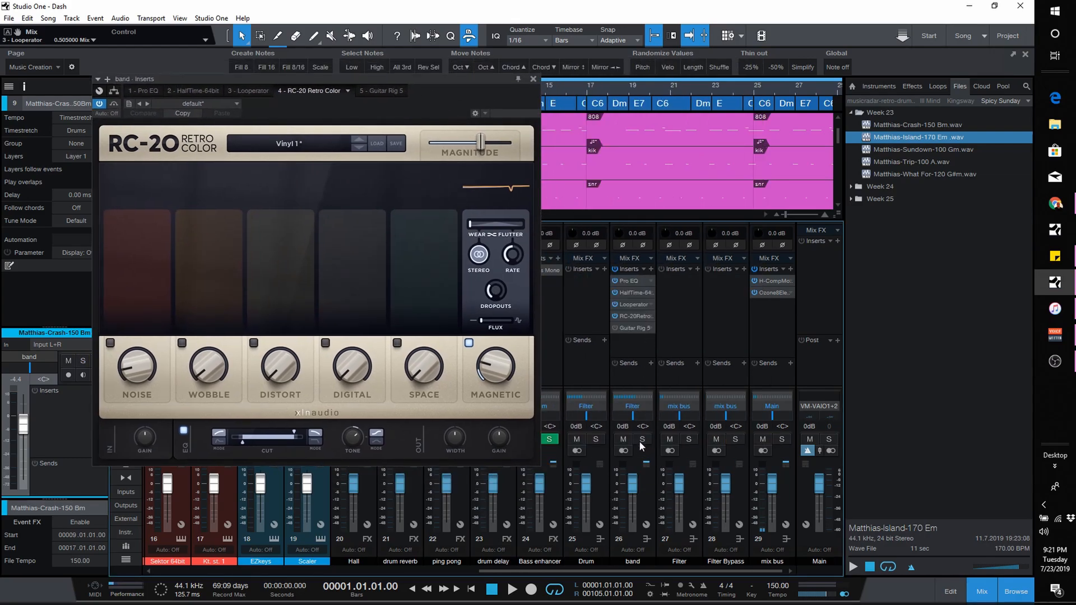
Play the opening bars and set the RC-20 Retro Color Magnitude to 49%.
left_click(513, 590)
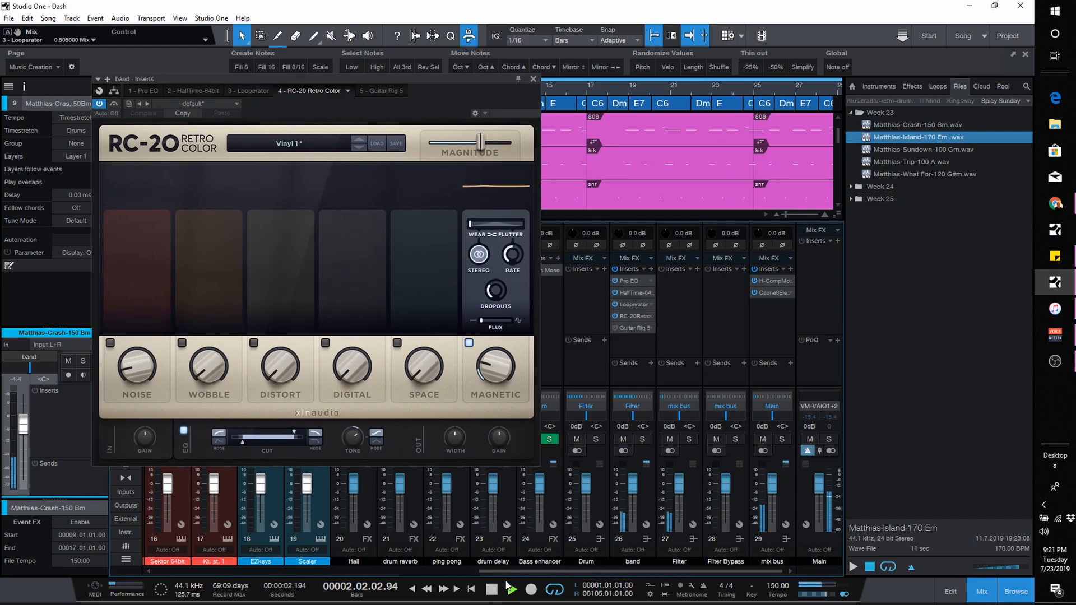
left_click(492, 588)
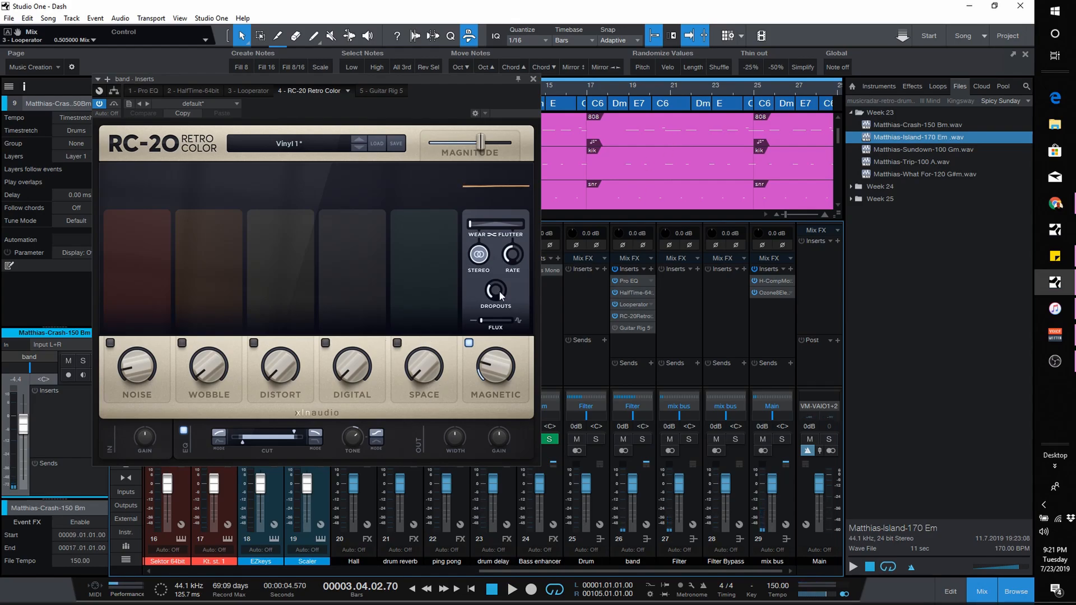
left_click_drag(486, 149, 474, 148)
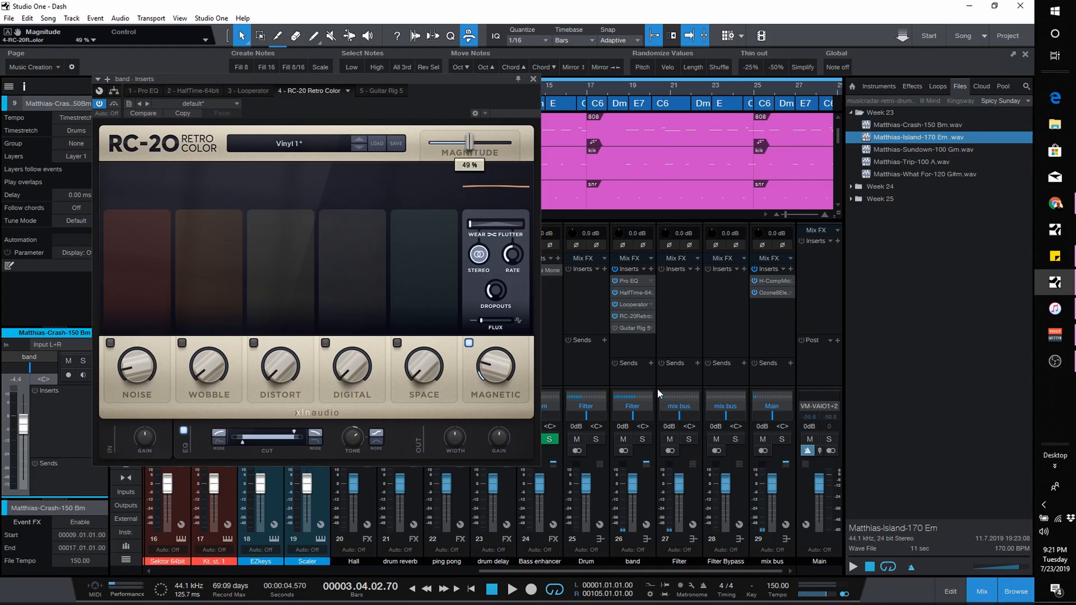
left_click(533, 79)
Play the opening of the song again from bar 1 with the adjusted band bus effects.
left_click(471, 589)
left_click(512, 590)
key("space")
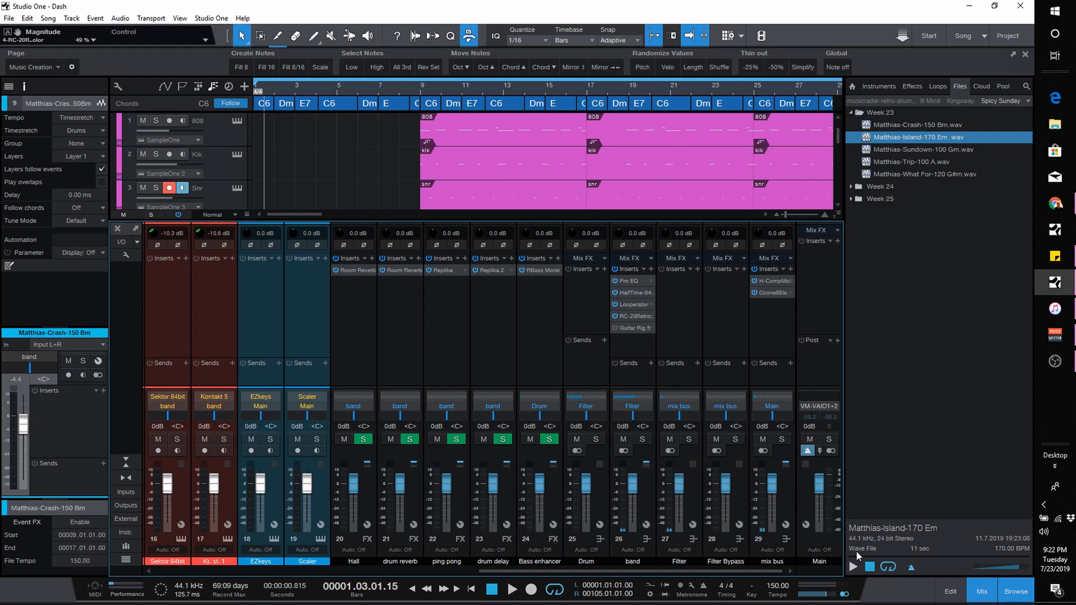
Examine the band bus insert chain and the sample and instrument channels in the mixer, and close the mixer.
left_click(989, 596)
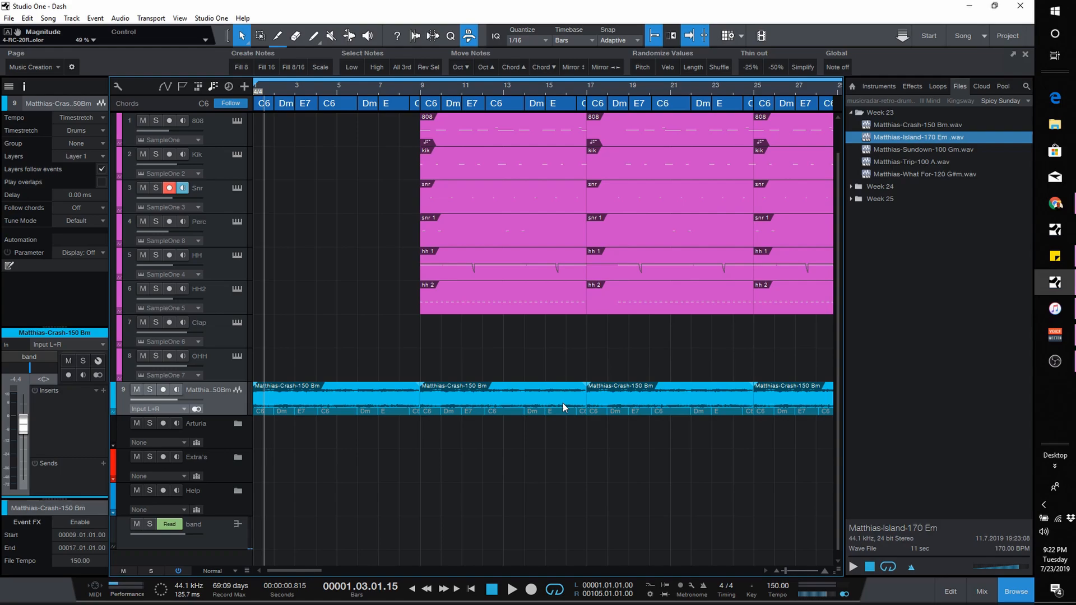
left_click(980, 591)
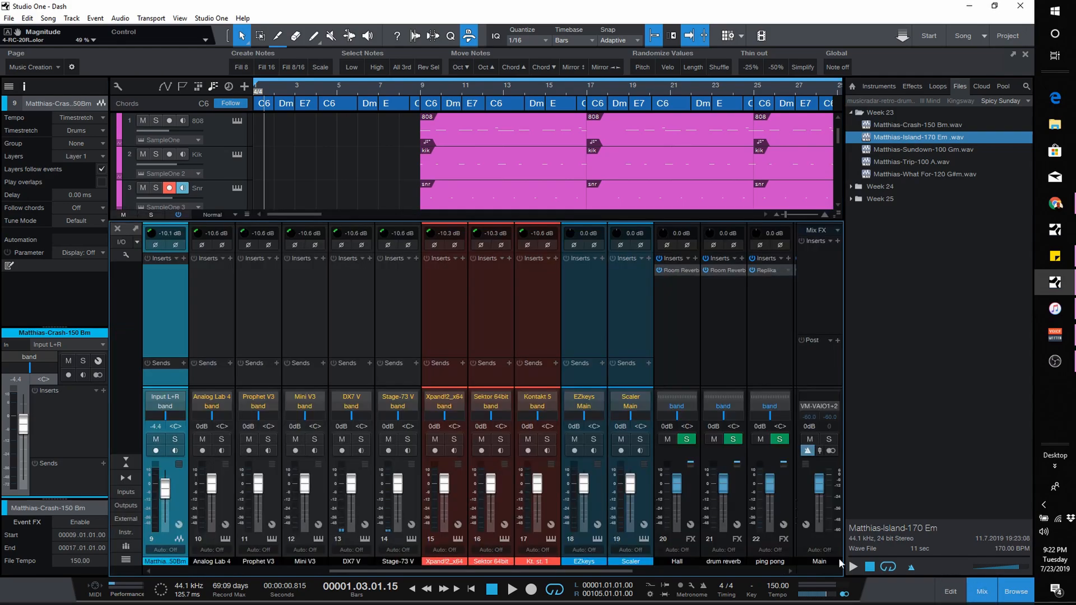
left_click(570, 569)
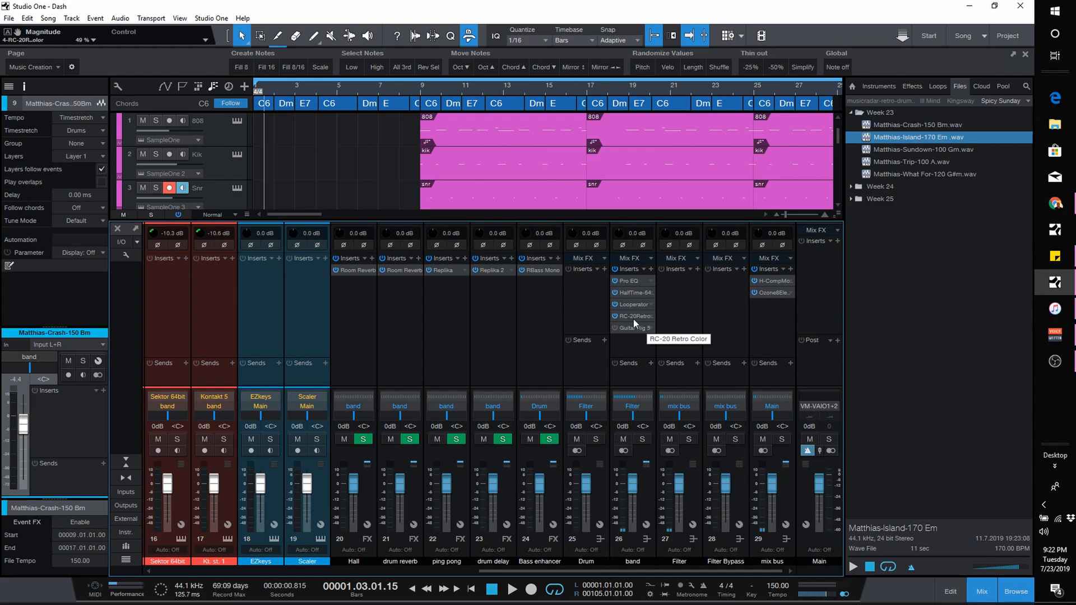
scroll(544, 570, "left", 4)
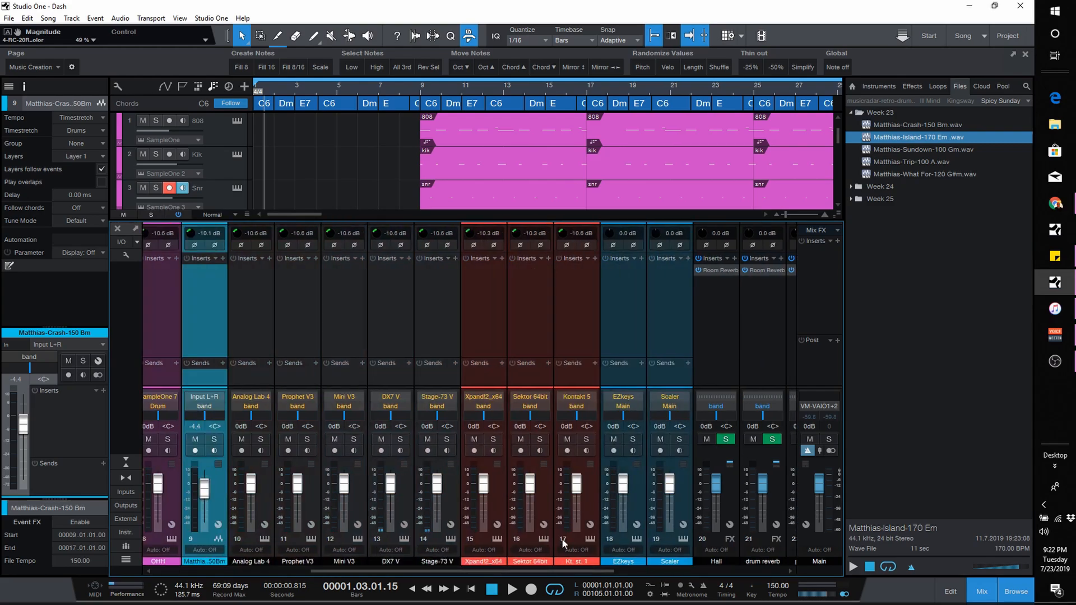
scroll(554, 569, "left", 4)
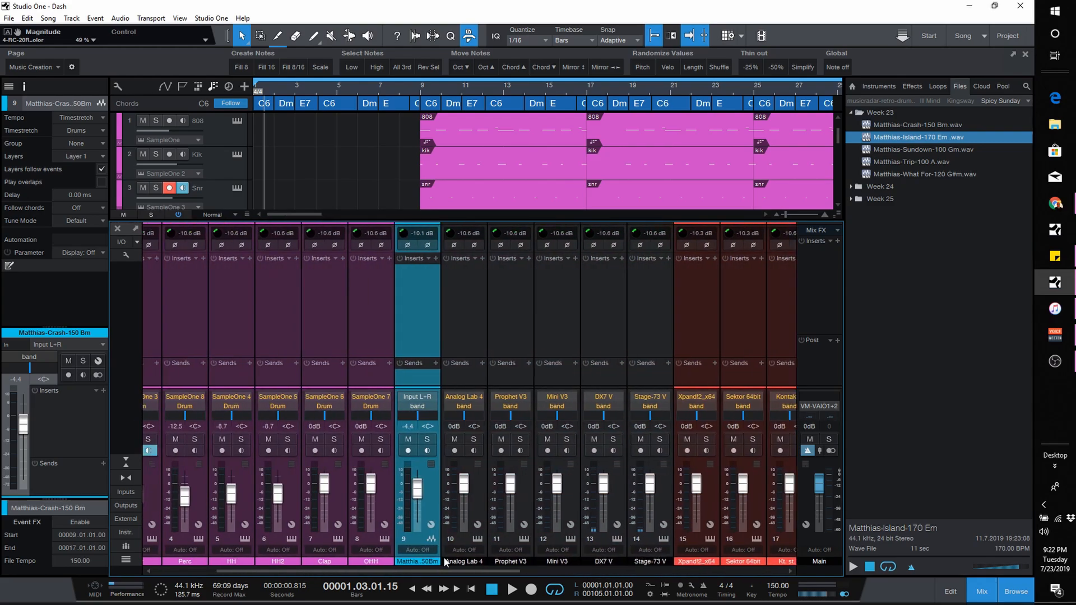
left_click(986, 592)
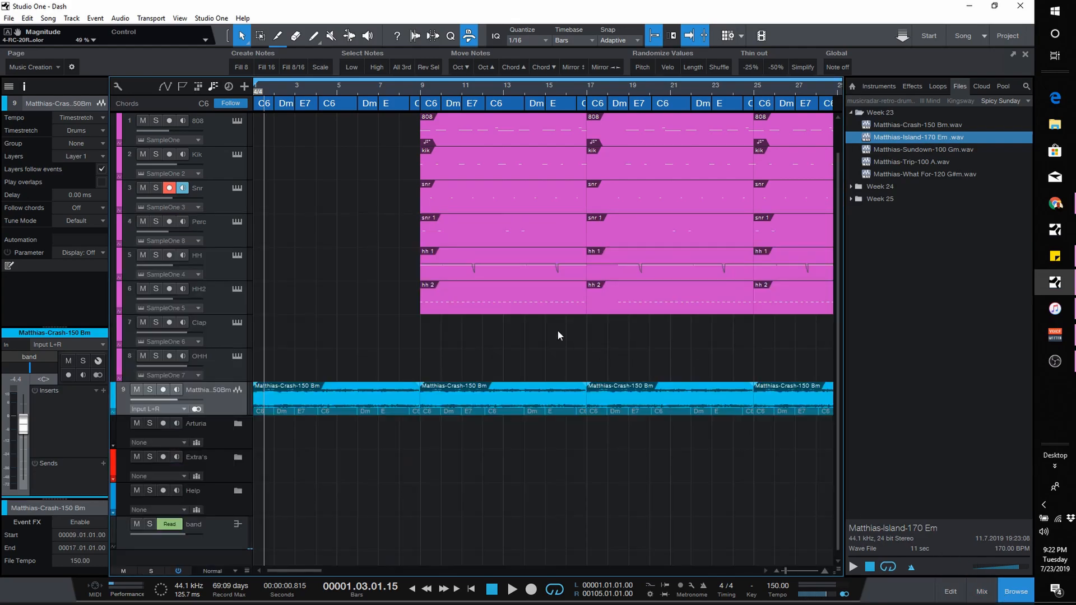
Return the playhead to the start of the song and mute the Drums folder track.
left_click(471, 590)
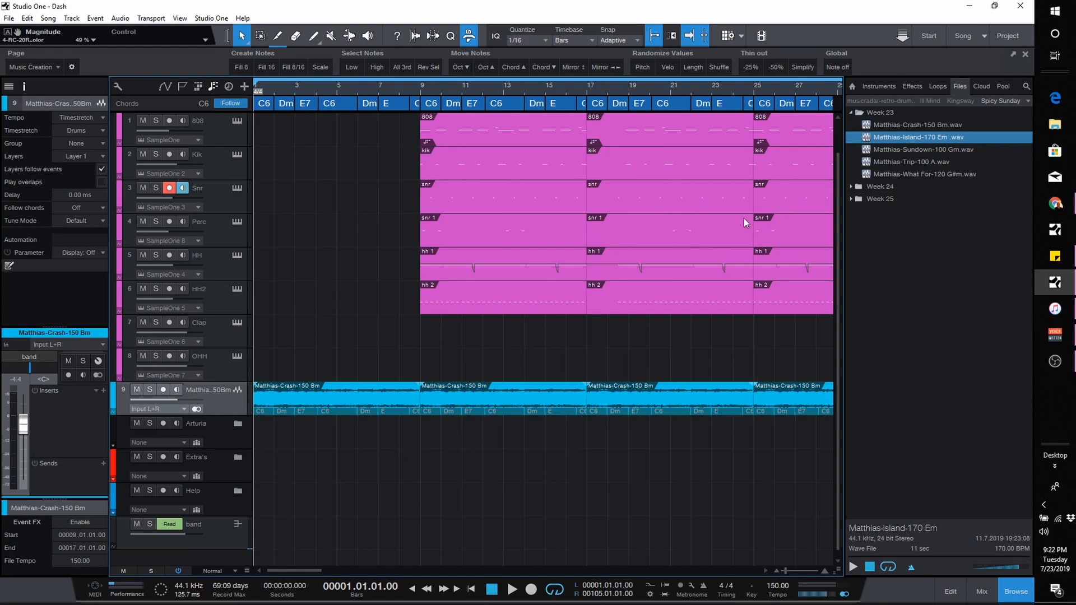
scroll(384, 153, "up", 1)
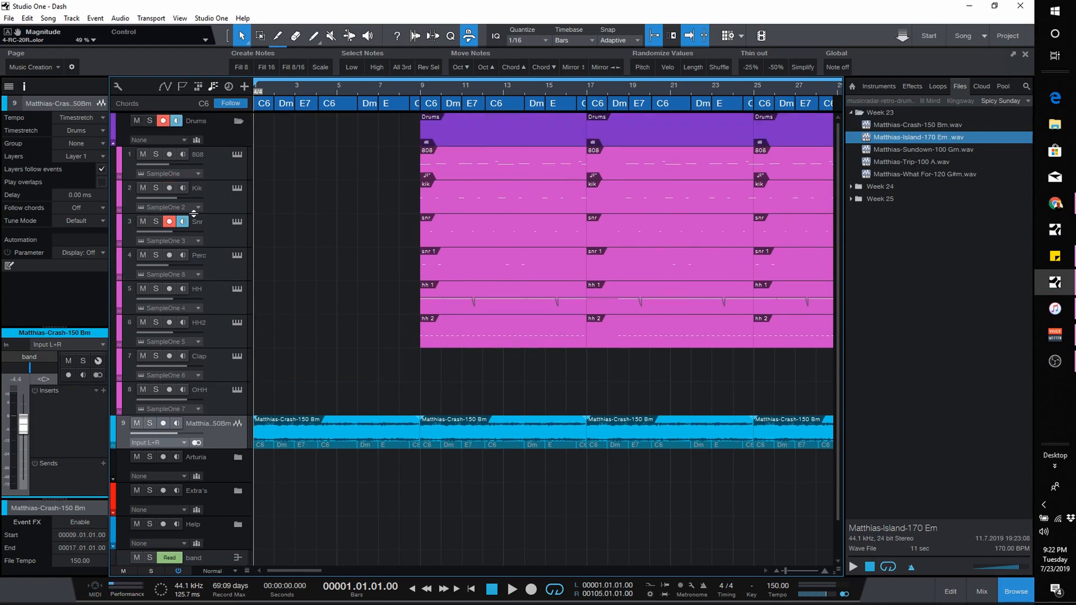
left_click(137, 121)
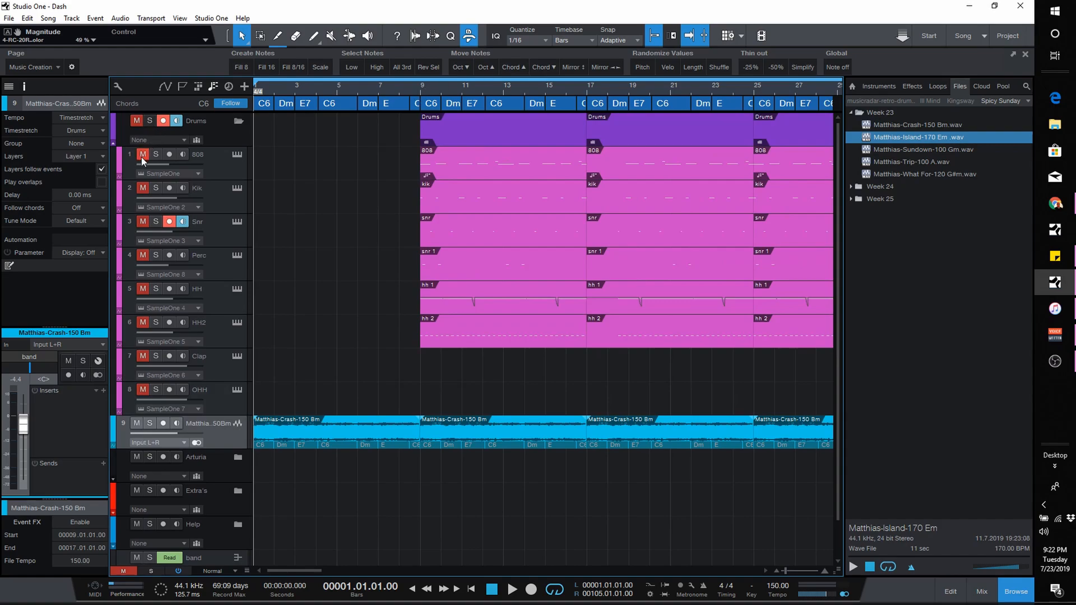
Unmute the 808 track, place the playhead at bar 9, and open the 808 part from bars 9 to 17 in the note editor.
left_click(422, 93)
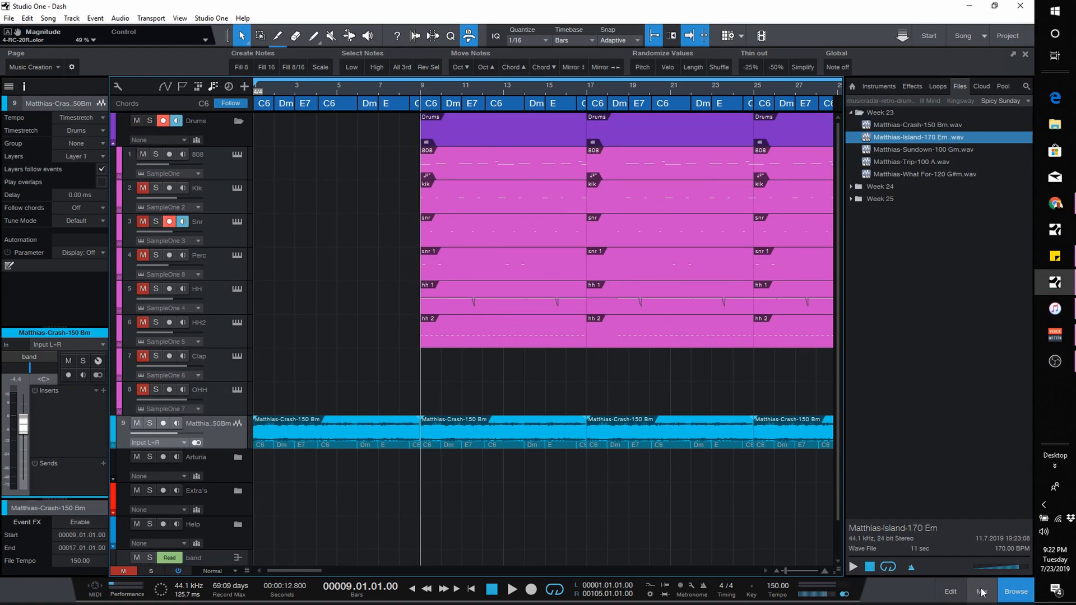
left_click(951, 590)
left_click(488, 153)
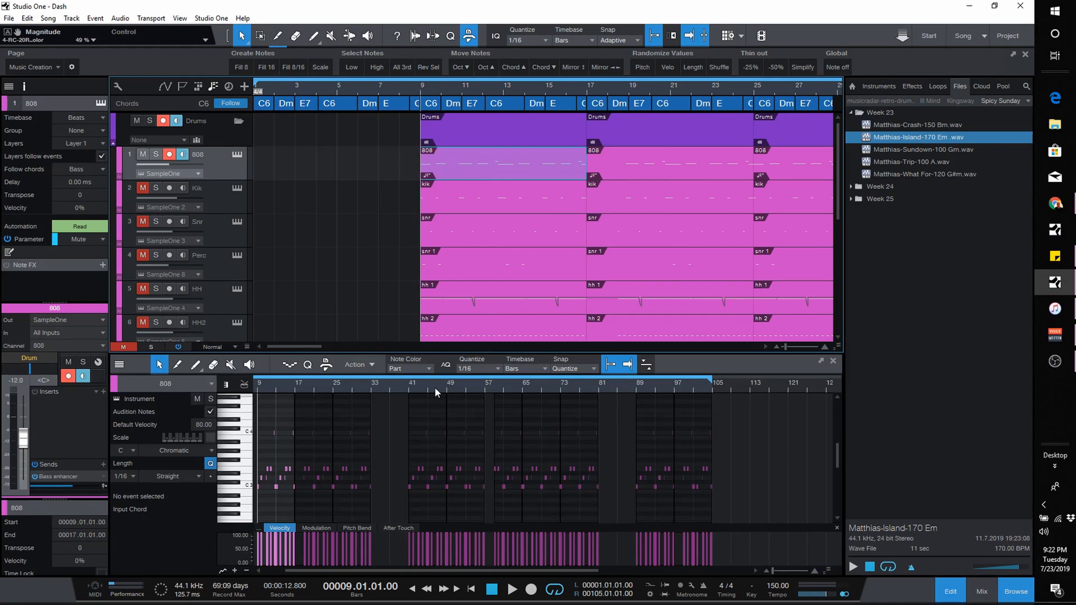
left_click_drag(283, 384, 297, 569)
mouse_move(358, 387)
left_mouse_down()
mouse_move(353, 403)
mouse_move(352, 388)
left_mouse_up()
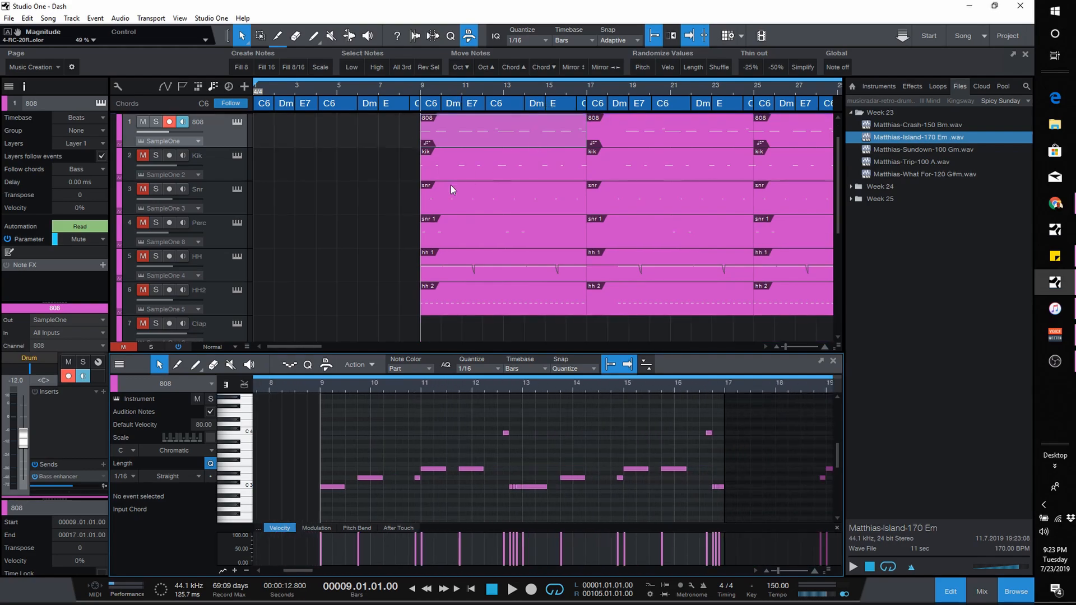
Open the kik part that starts at bar 9 in the note editor and fit its notes up to bar 17.
left_click(452, 196)
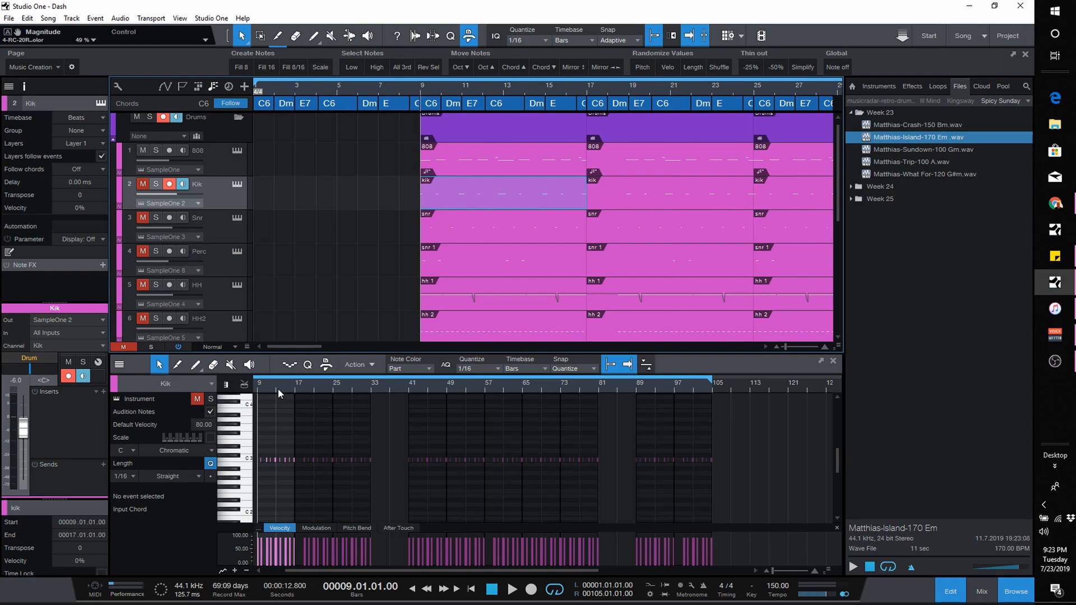
left_click_drag(279, 389, 279, 411)
left_click_drag(322, 571, 306, 571)
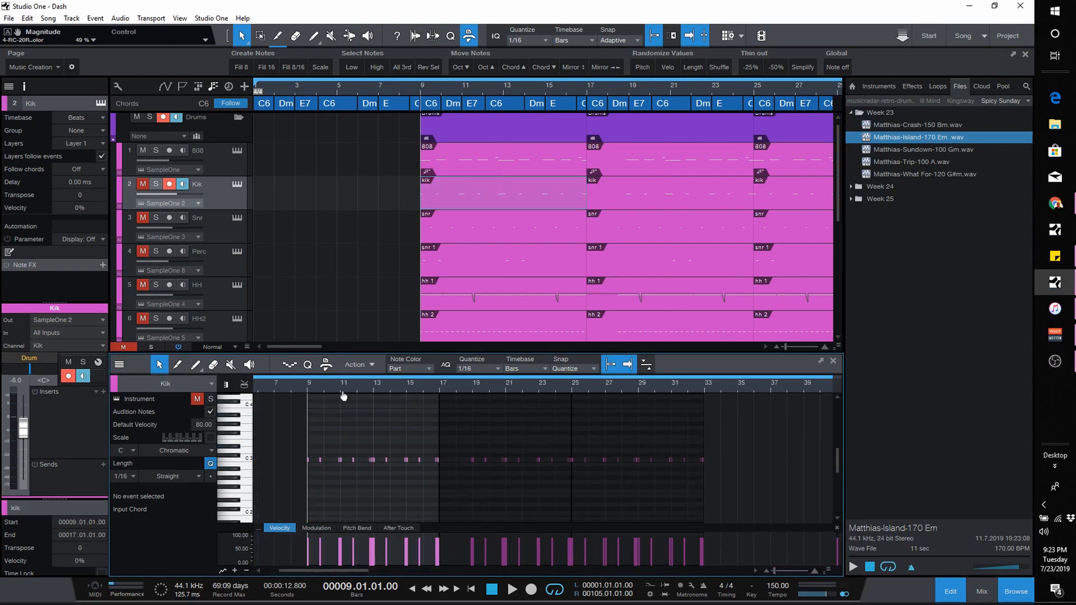
left_click_drag(344, 391, 341, 408)
left_click_drag(311, 569, 307, 575)
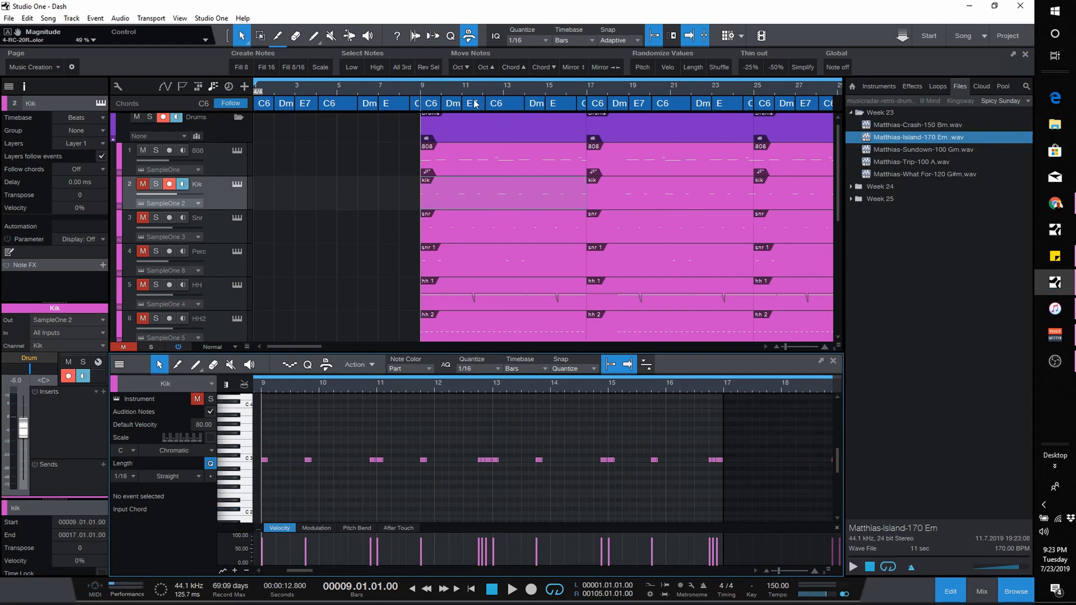
Play from bar 9 with the 808 track soloed, replay it with the Kik track soloed as well, and stop.
key("space")
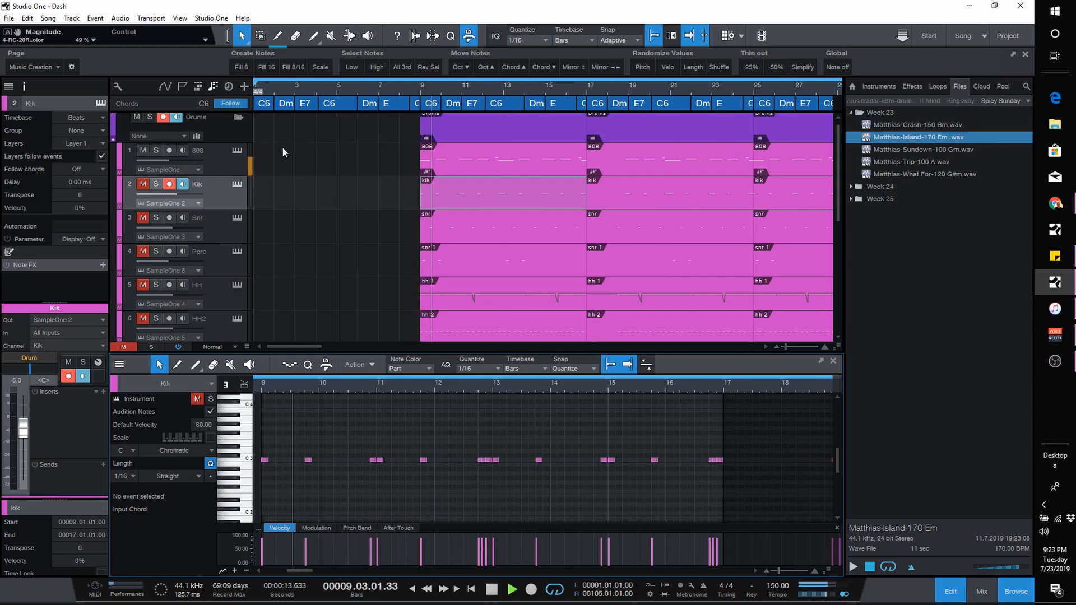
left_click(158, 152)
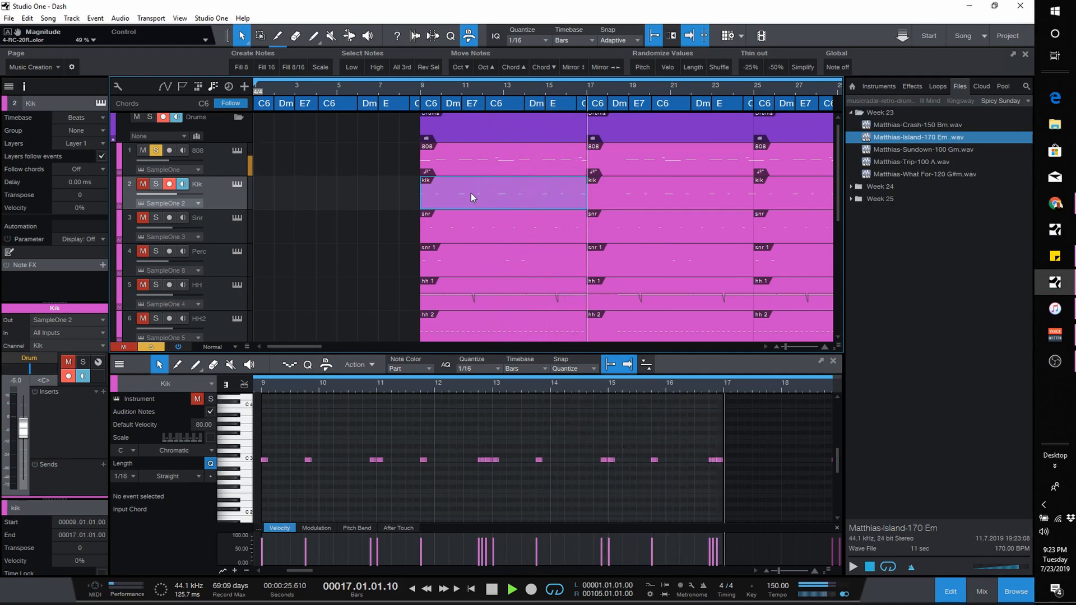
left_click(156, 183)
left_click(417, 91)
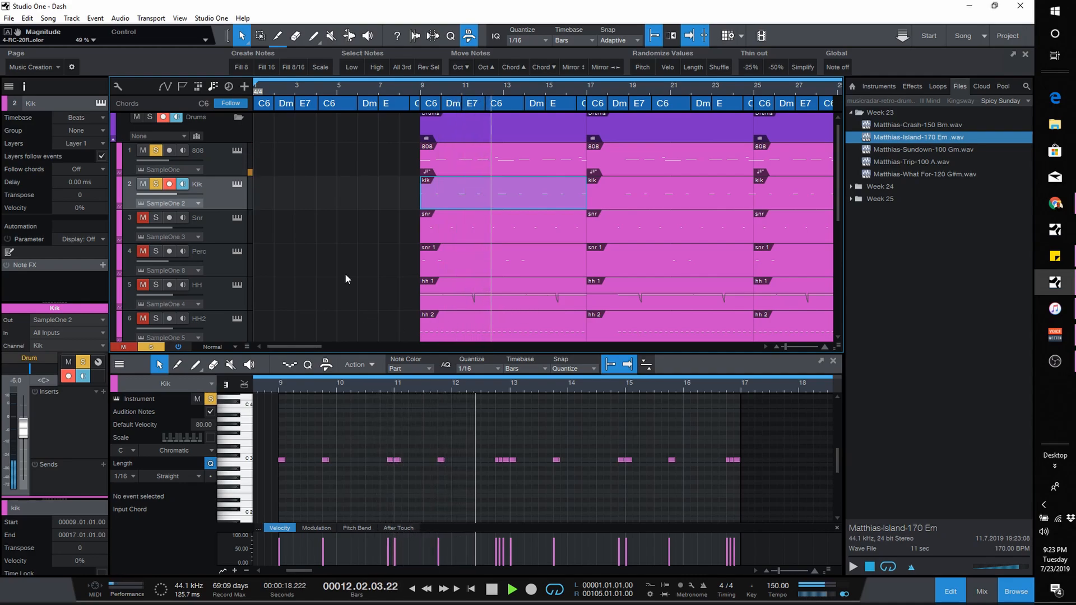
left_click(492, 589)
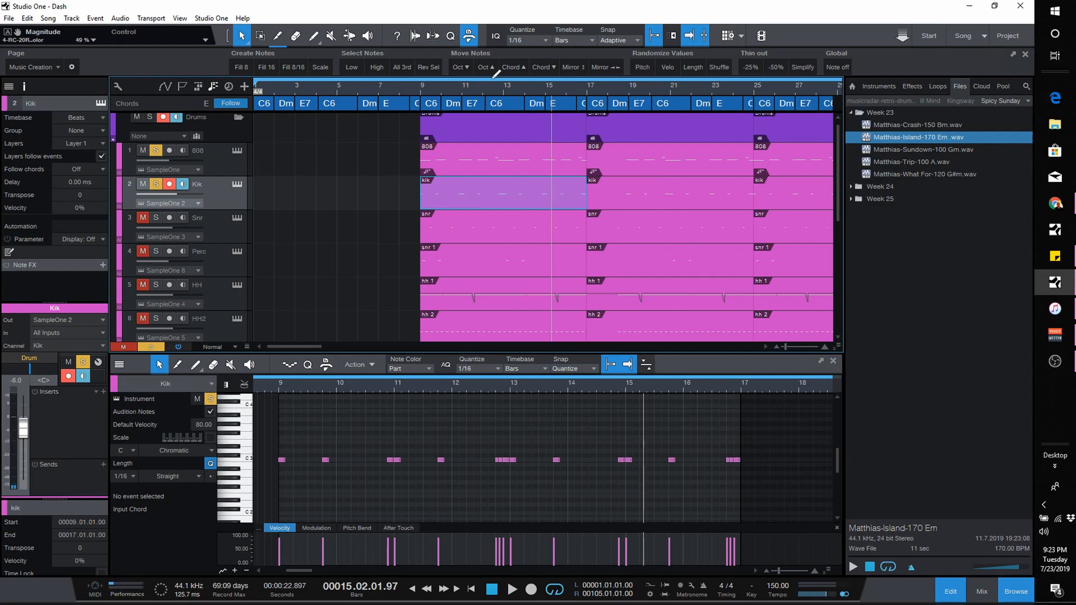
Play from bar 9 with only the Snr track soloed and show its snr part in the note editor.
left_click(420, 96)
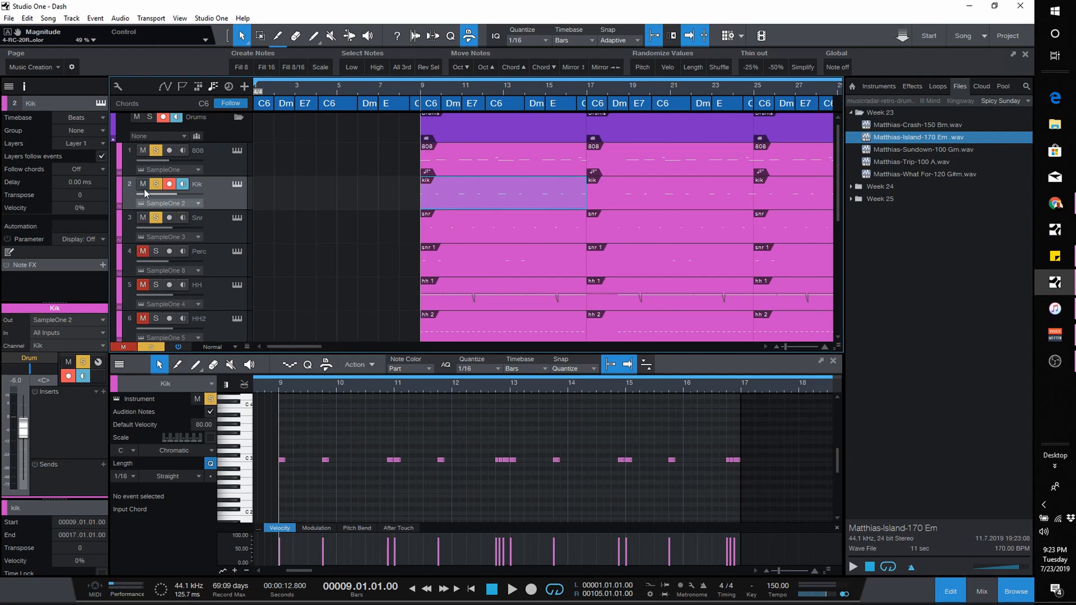
key("space")
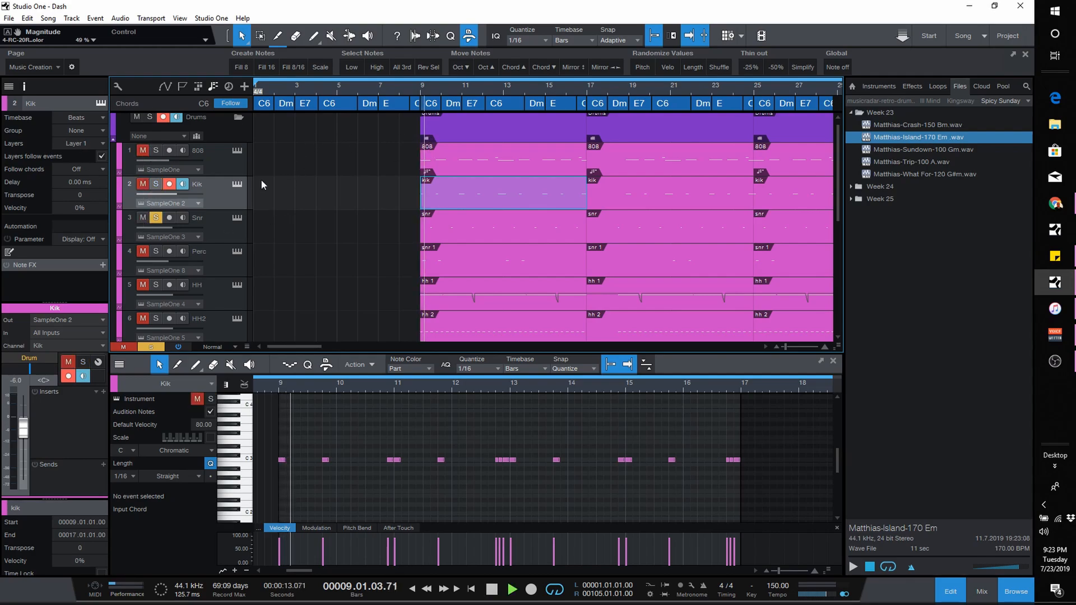
left_click(193, 217)
left_click_drag(289, 392, 324, 571)
left_click_drag(432, 382, 435, 334)
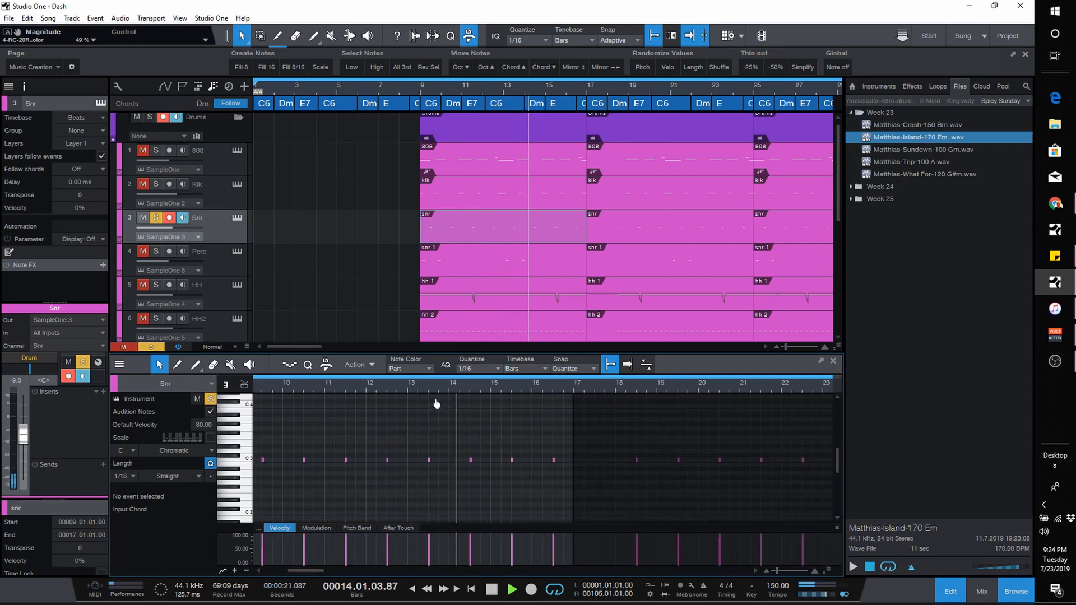
Solo the Perc track instead of Snr and inspect its snr 1 part from bar 9 in the note editor during playback.
scroll(421, 231, "down", 2)
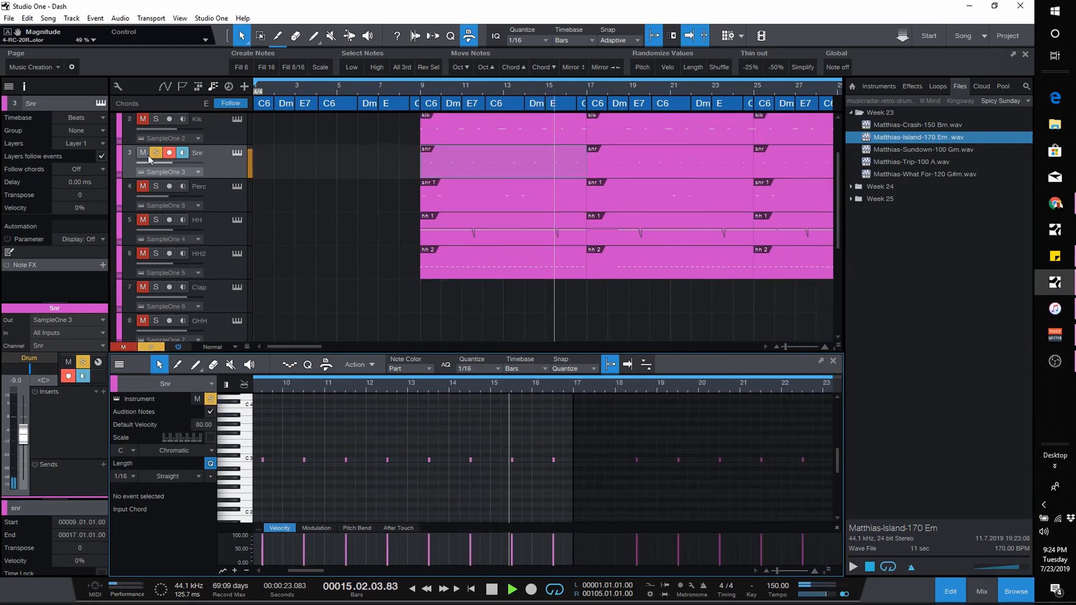
left_click(155, 186)
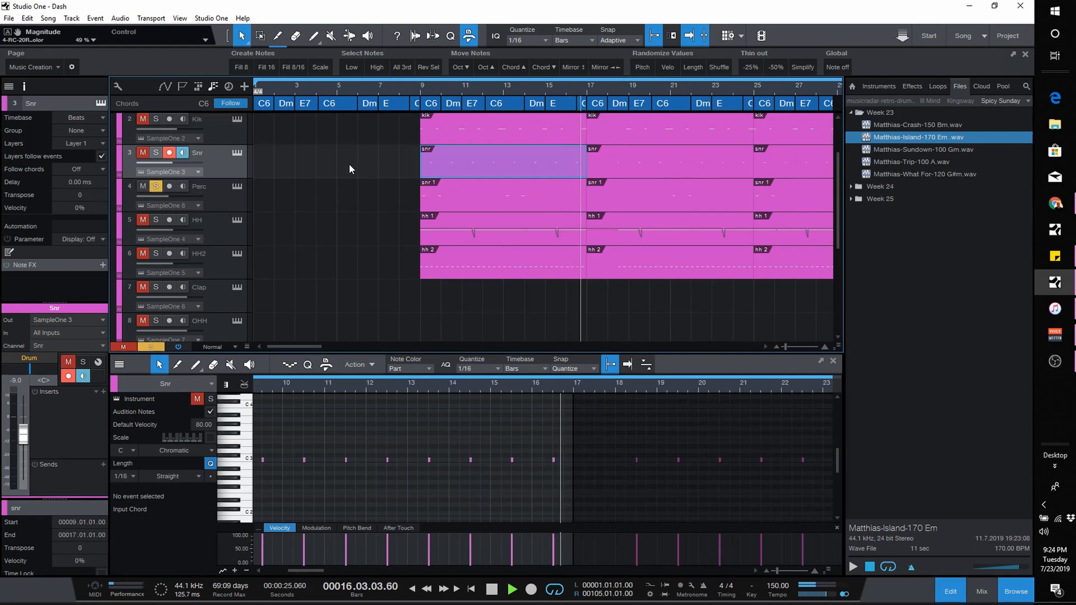
scroll(295, 393, "up", 4)
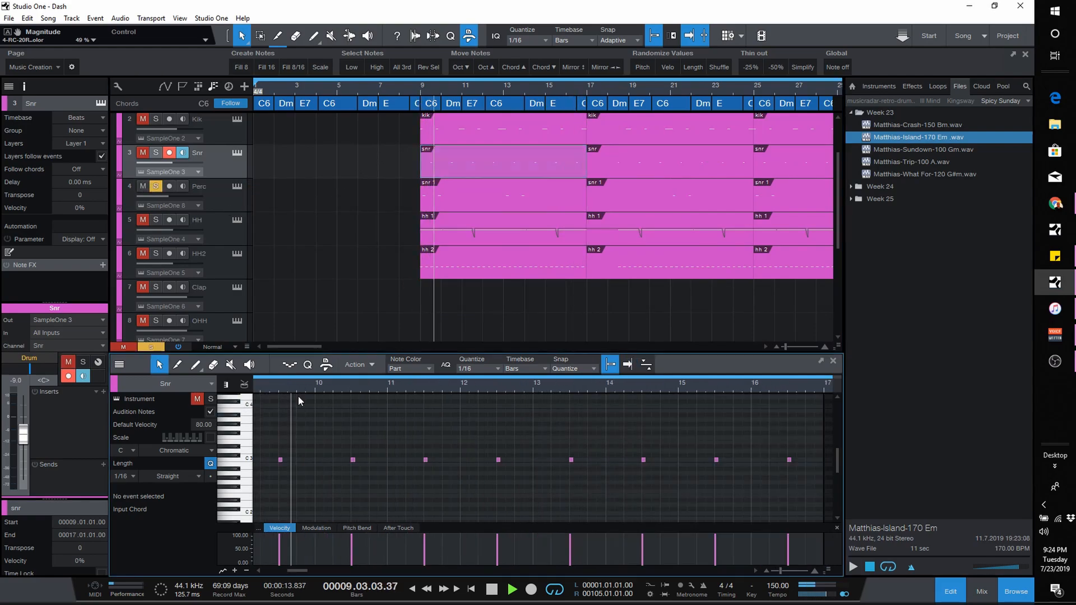
left_click(465, 189)
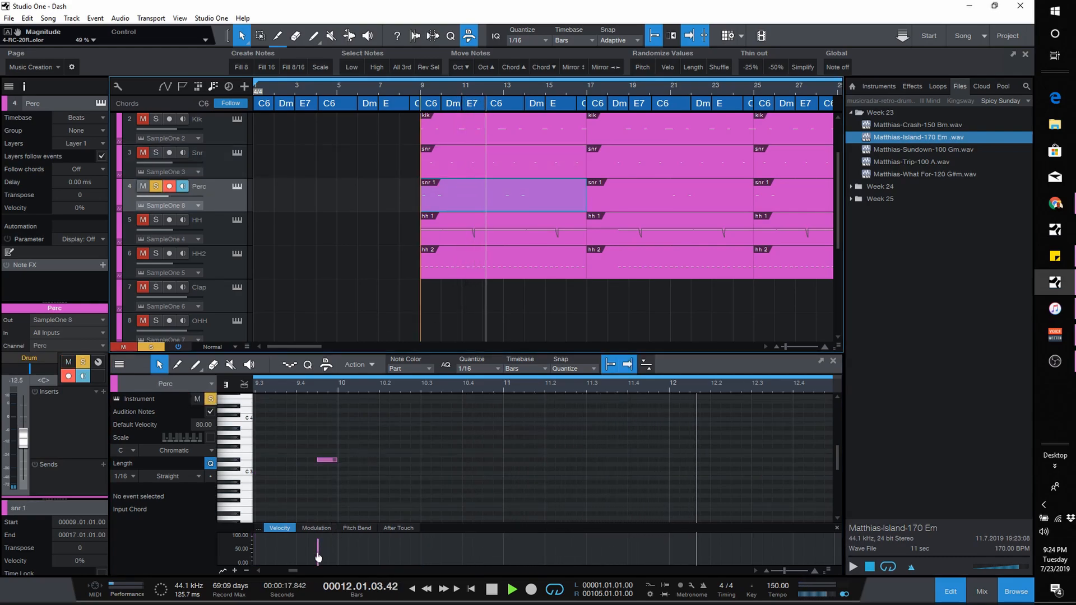
left_click_drag(294, 570, 292, 571)
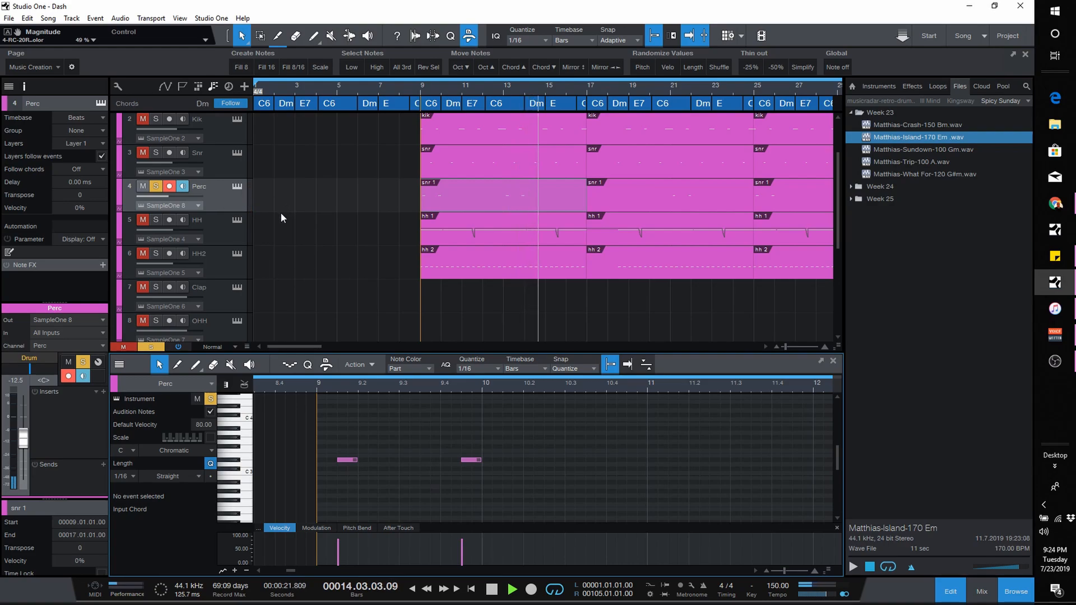
Solo the HH track alongside Perc, replay from bar 9, and examine the hh 1 part in the note editor.
left_click(157, 220)
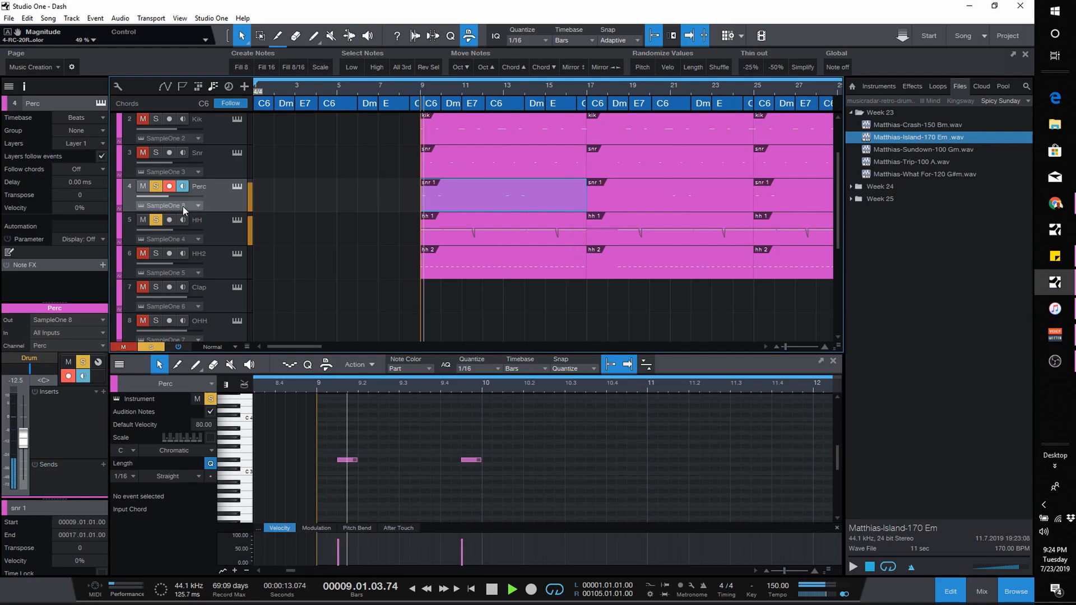
left_click(217, 234)
scroll(505, 404, "down", 5)
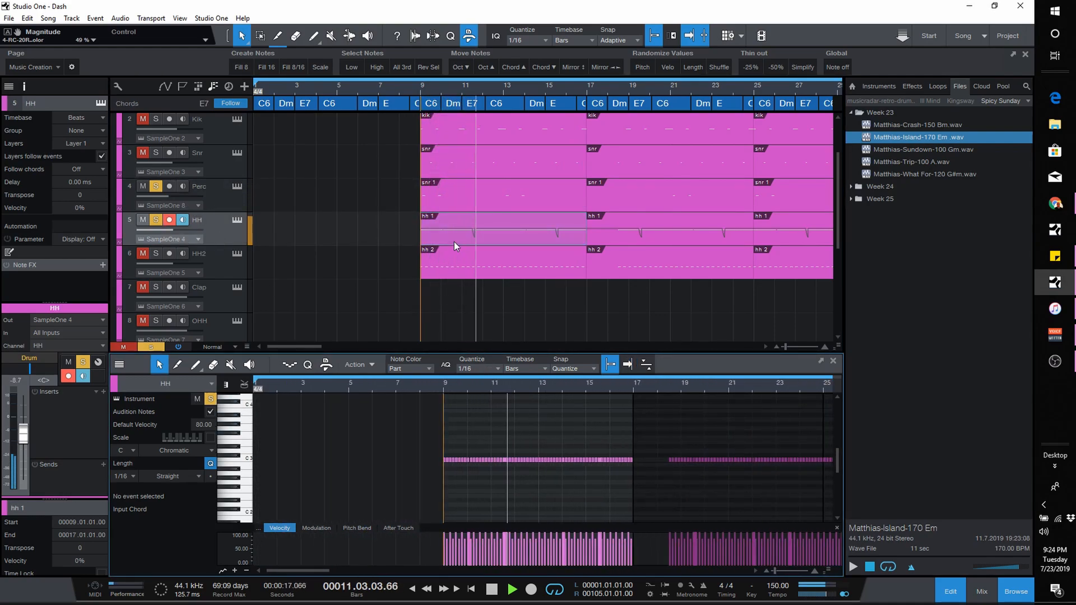
scroll(581, 399, "up", 2)
scroll(574, 412, "up", 2)
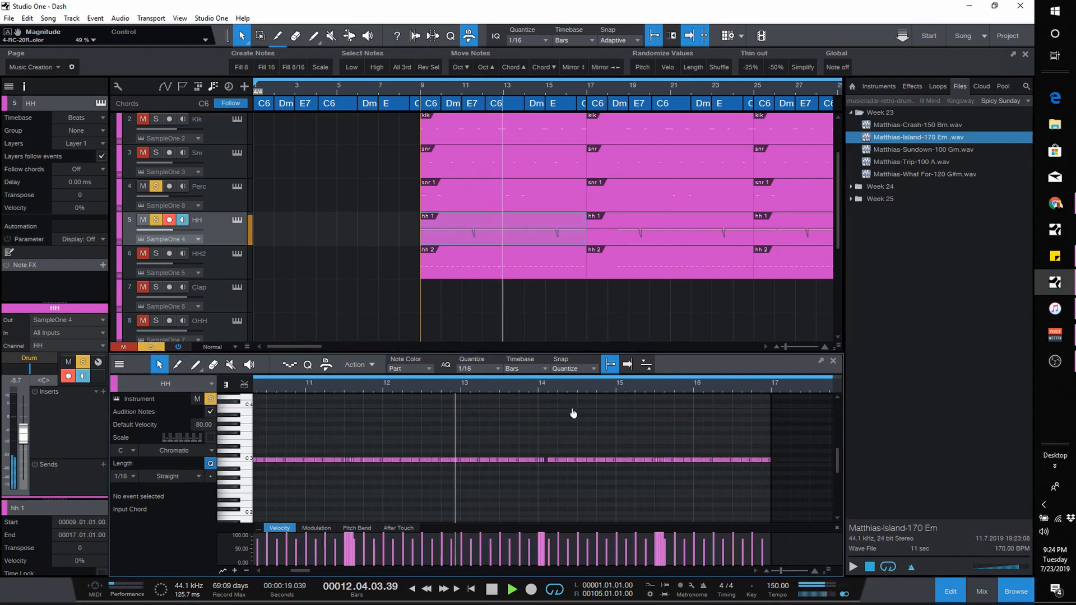
Display the Pitch Bend data of the hh 1 part and inspect the bend in bar 11 closely.
left_click(357, 528)
scroll(369, 404, "up", 2)
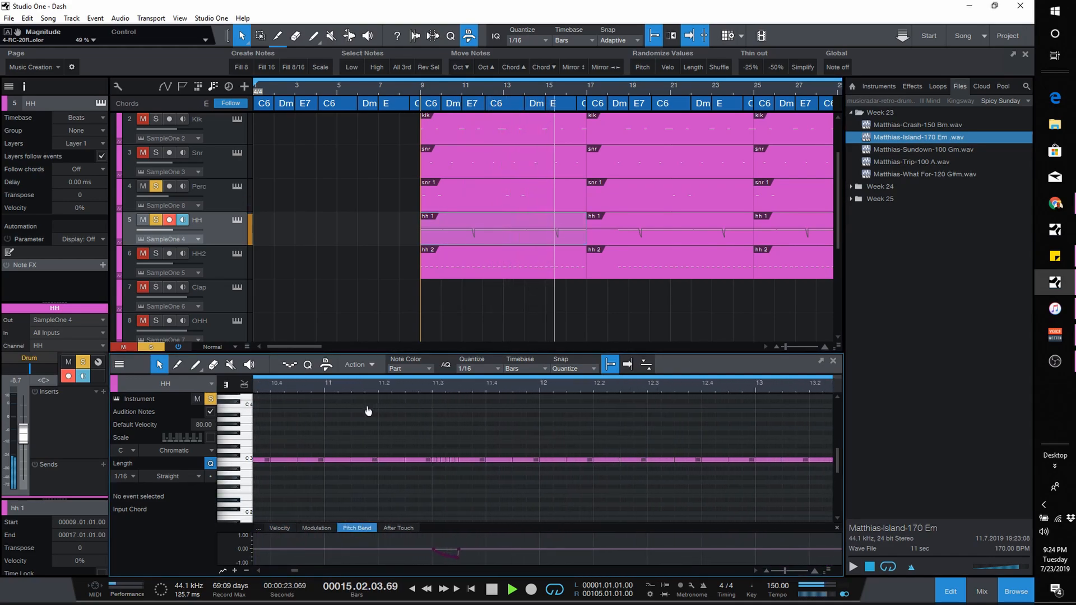
scroll(370, 421, "up", 2)
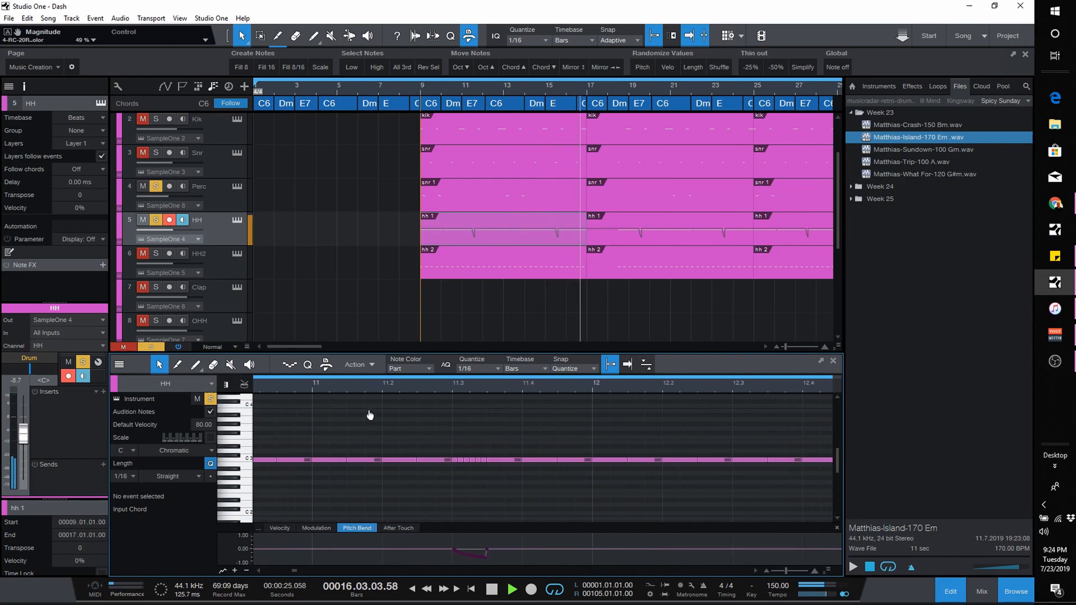
scroll(370, 421, "down", 4)
Solo only the HH2 track, removing HH and Perc from the solo, and replay from bar 9.
left_click(143, 219)
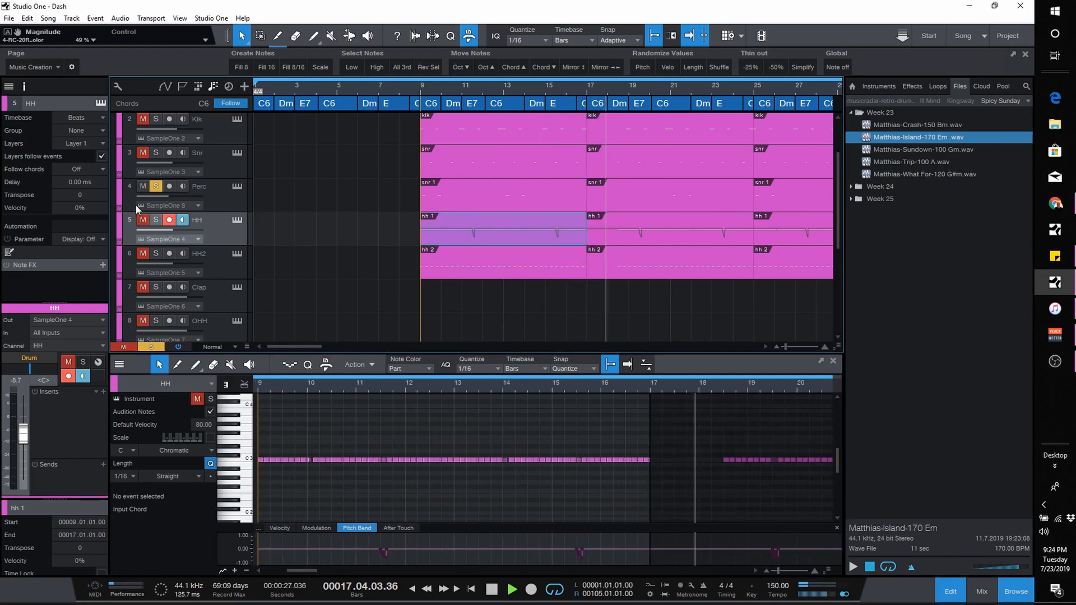
left_click(143, 187)
left_click(142, 254)
left_click(157, 253)
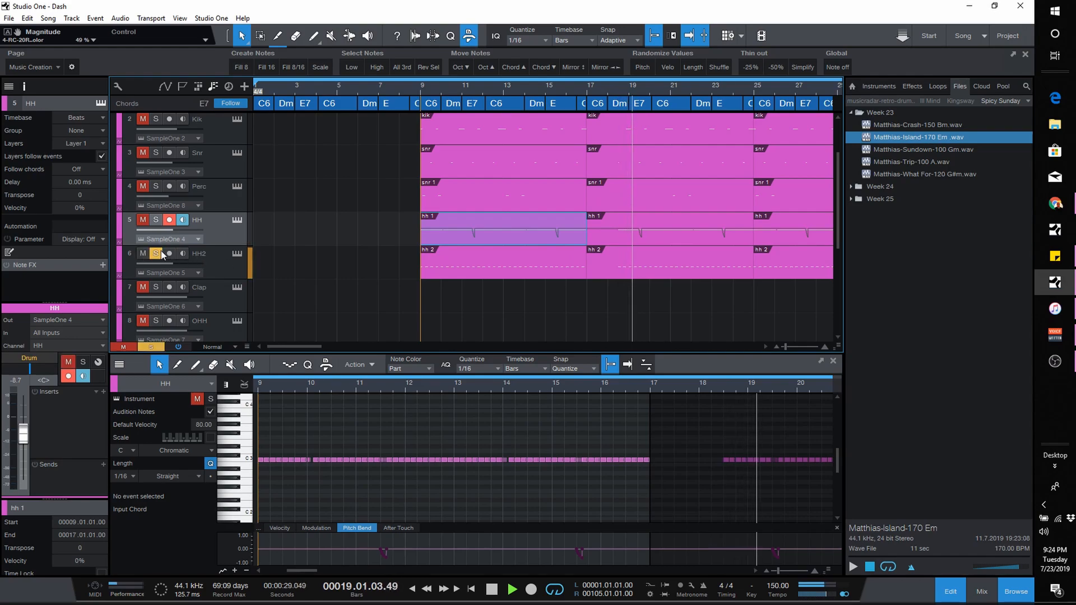
left_click(421, 92)
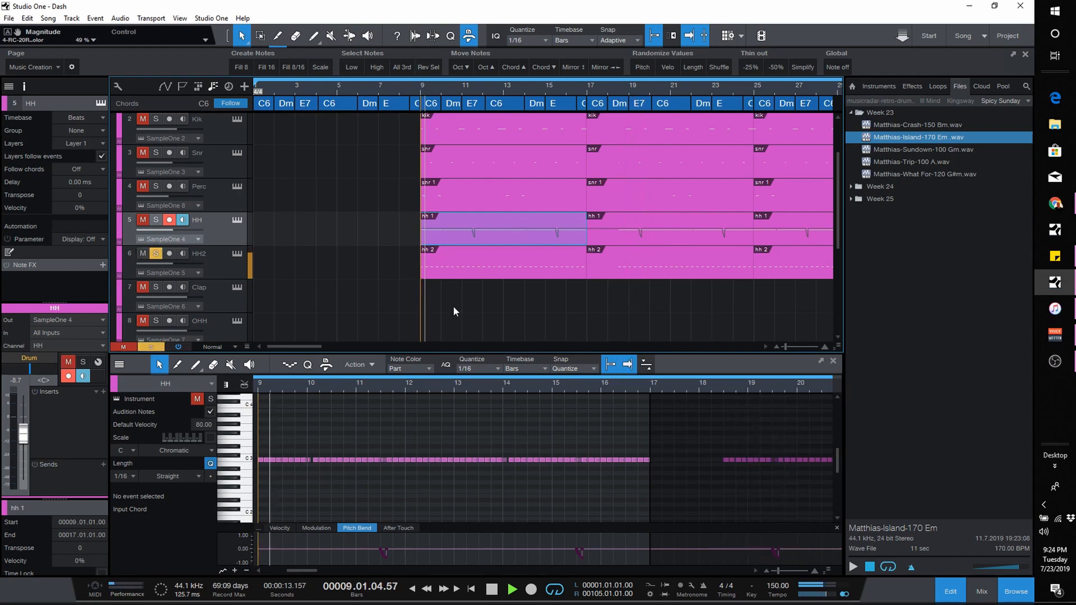
Open the hh 2 part at bar 9 in the note editor and examine its notes across the whole pattern.
scroll(362, 381, "up", 3)
left_click(450, 267)
scroll(451, 410, "down", 2)
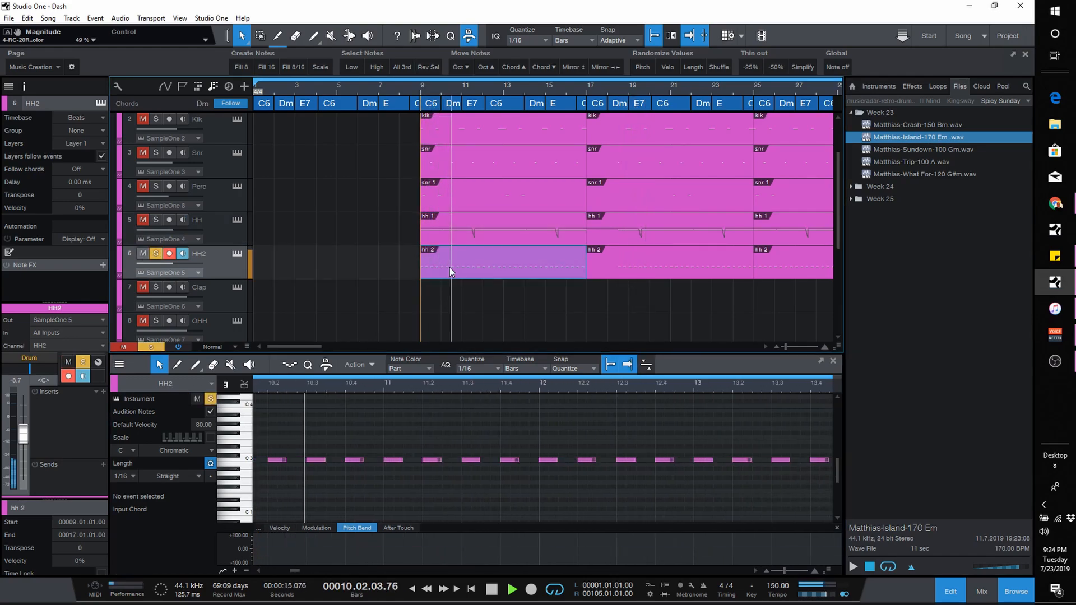
scroll(449, 384, "down", 1)
scroll(436, 383, "down", 1)
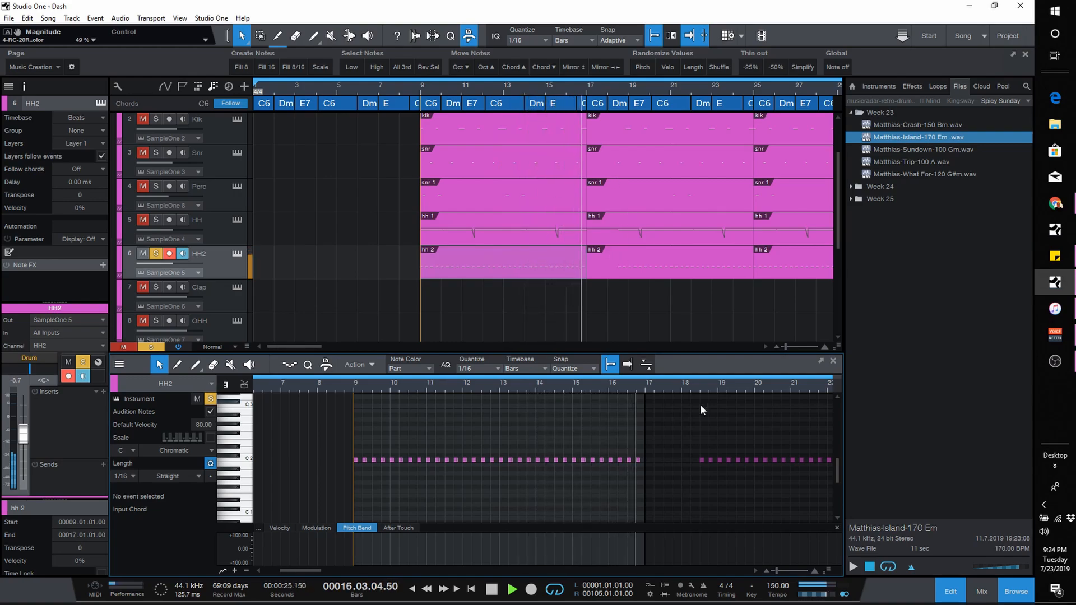
Close the note editor and trim the start of the drum parts at bar 17 to bar 18.3.
key("F2")
left_click_drag(604, 382, 619, 157)
left_click(596, 162)
left_click_drag(618, 88, 607, 65)
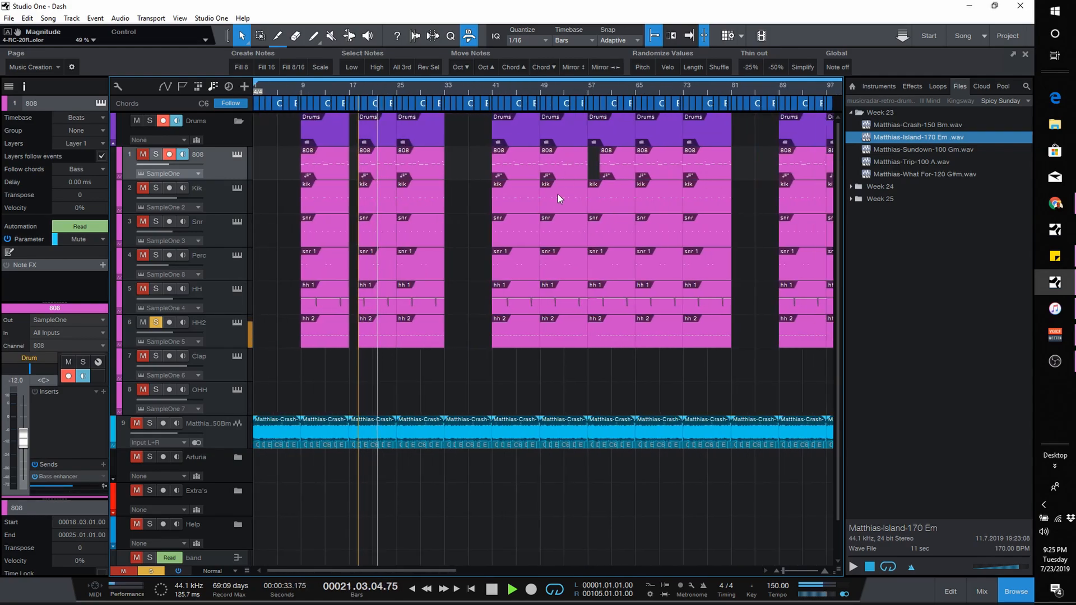
Play the transition around bar 17, through the gap before the shortened drum parts.
mouse_move(354, 92)
left_mouse_down()
mouse_move(352, 110)
mouse_move(374, 100)
mouse_move(380, 115)
mouse_move(372, 93)
left_mouse_up()
left_click(310, 90)
left_click(346, 89)
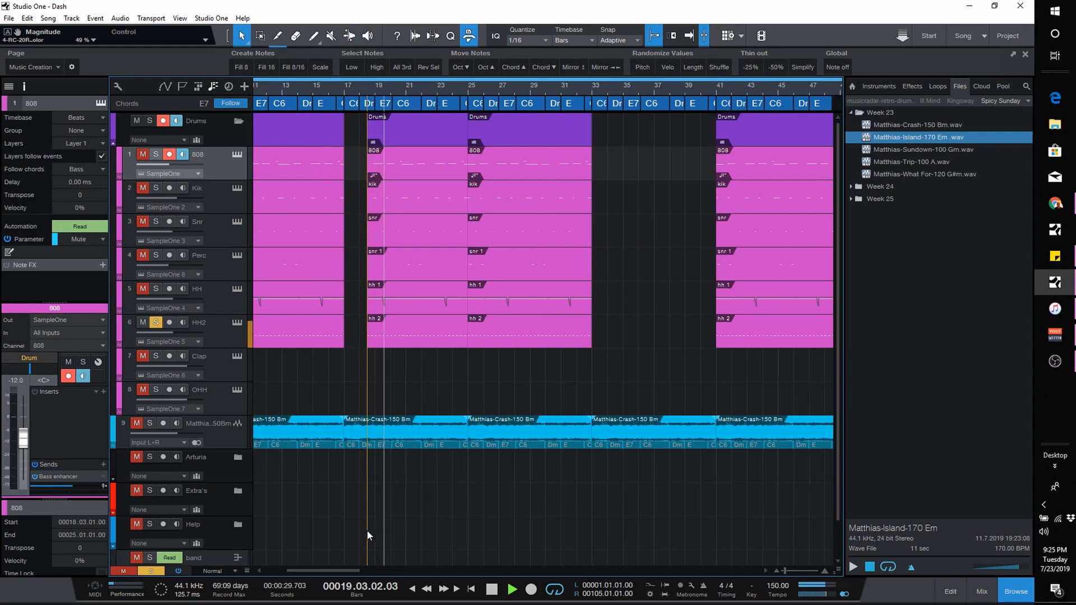
mouse_move(345, 570)
left_mouse_down()
mouse_move(416, 568)
mouse_move(342, 570)
left_mouse_up()
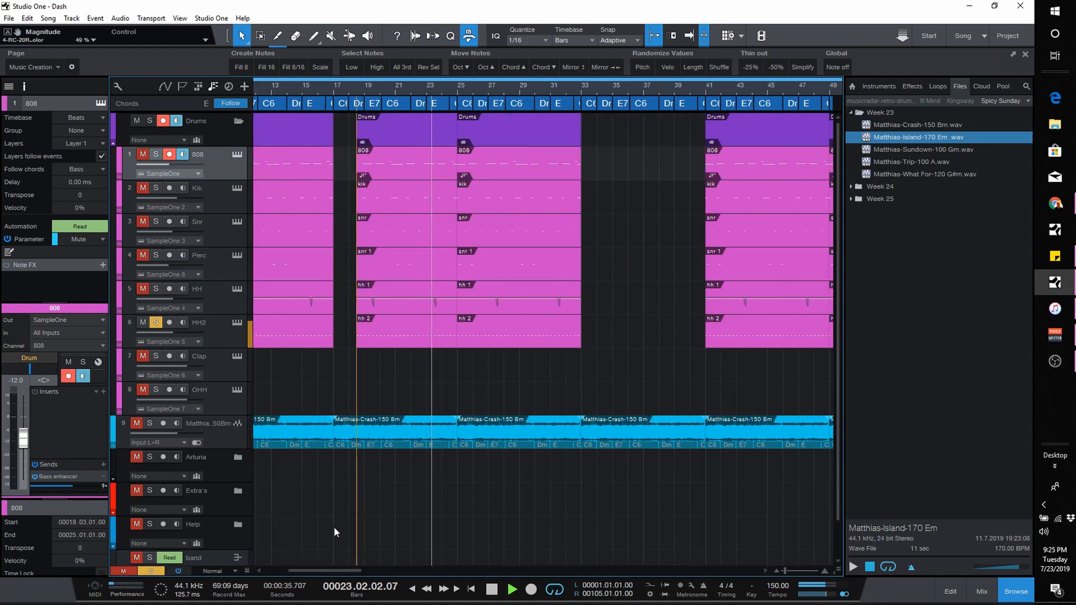
Solo the whole Drums folder, play it from about bar 14 across the gap at bar 17, and stop.
left_click(290, 88)
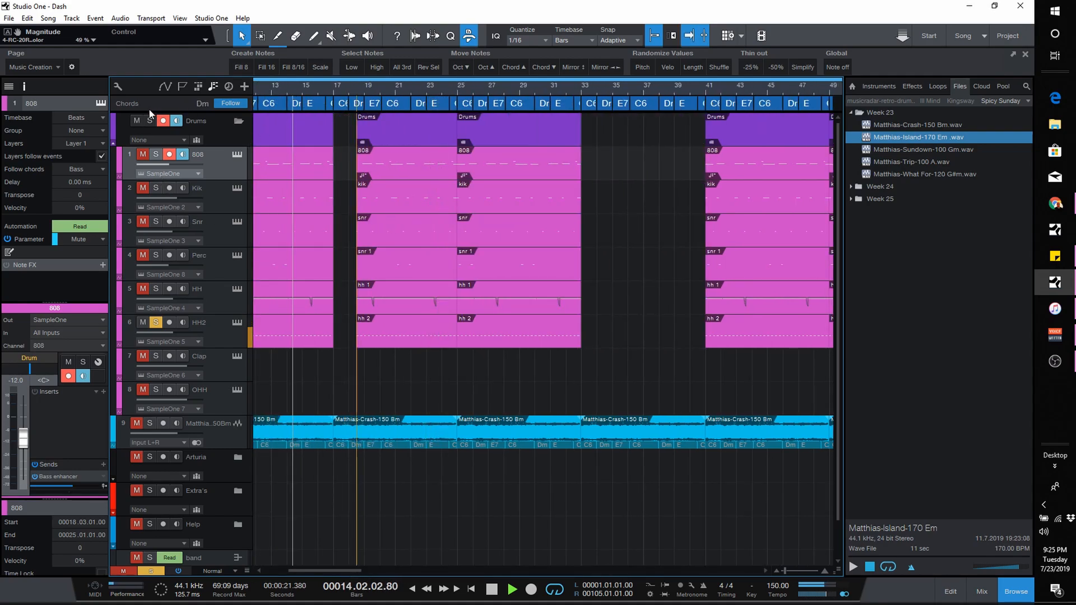
left_click(150, 121)
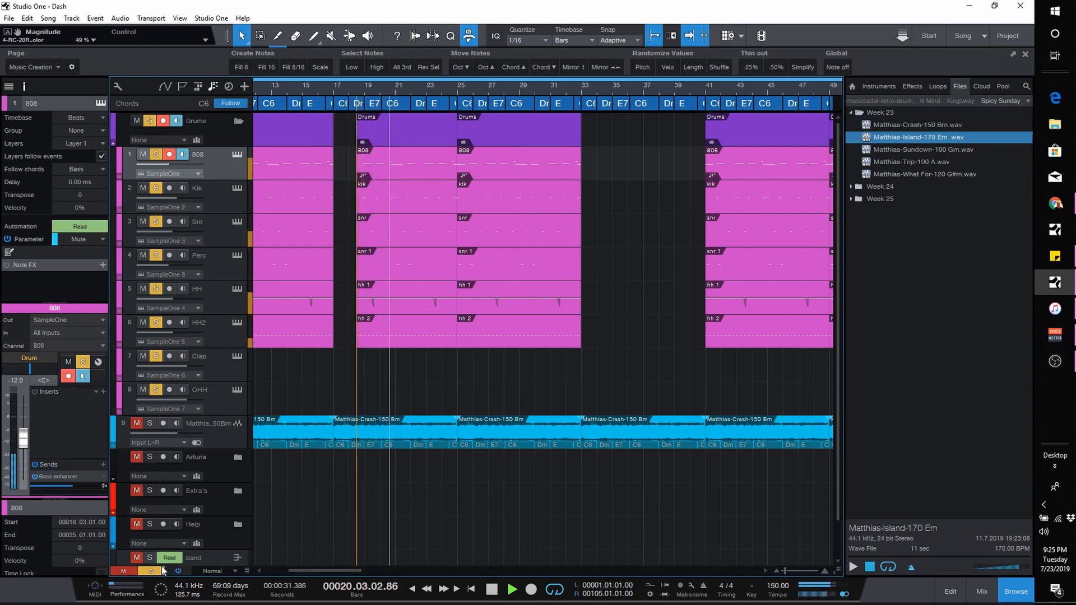
left_click(492, 590)
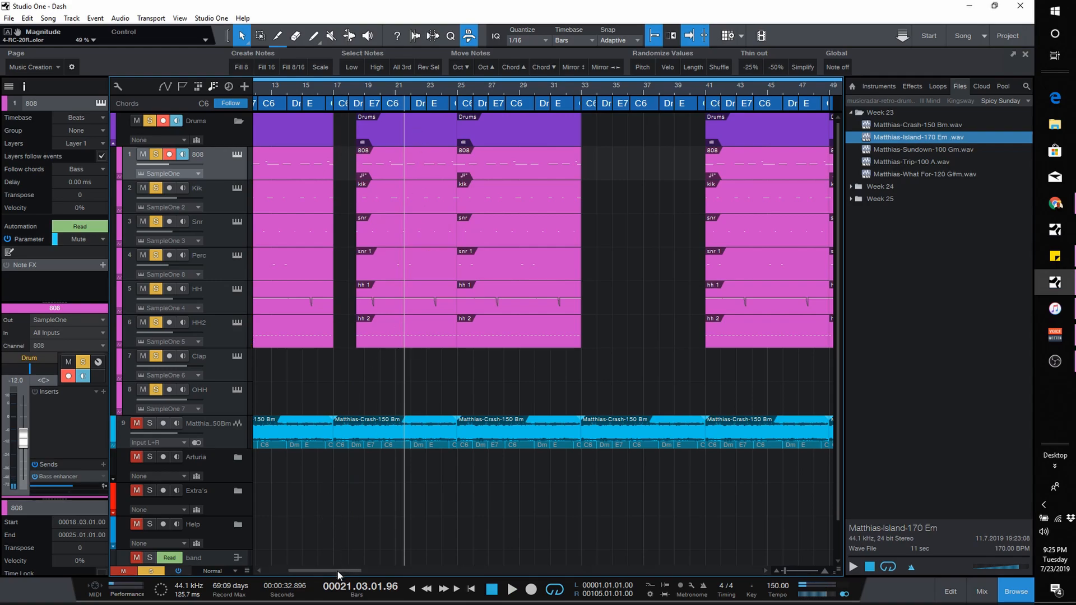
Display the automation lanes and examine the band bus's Looperator bypass automation across the arrangement.
left_click_drag(337, 571, 394, 574)
scroll(459, 87, "down", 5)
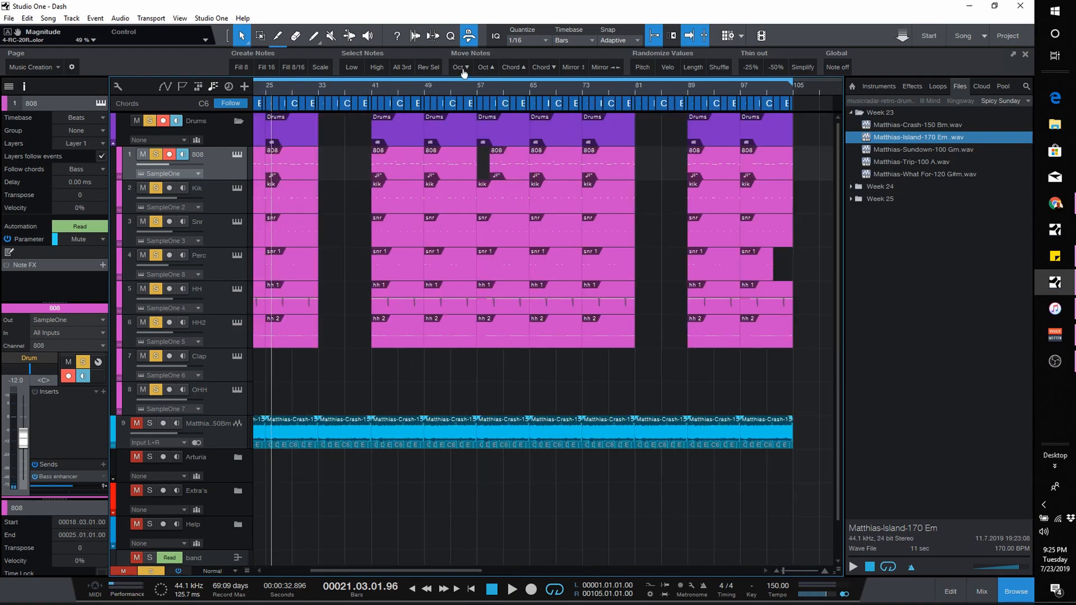
scroll(335, 416, "down", 2)
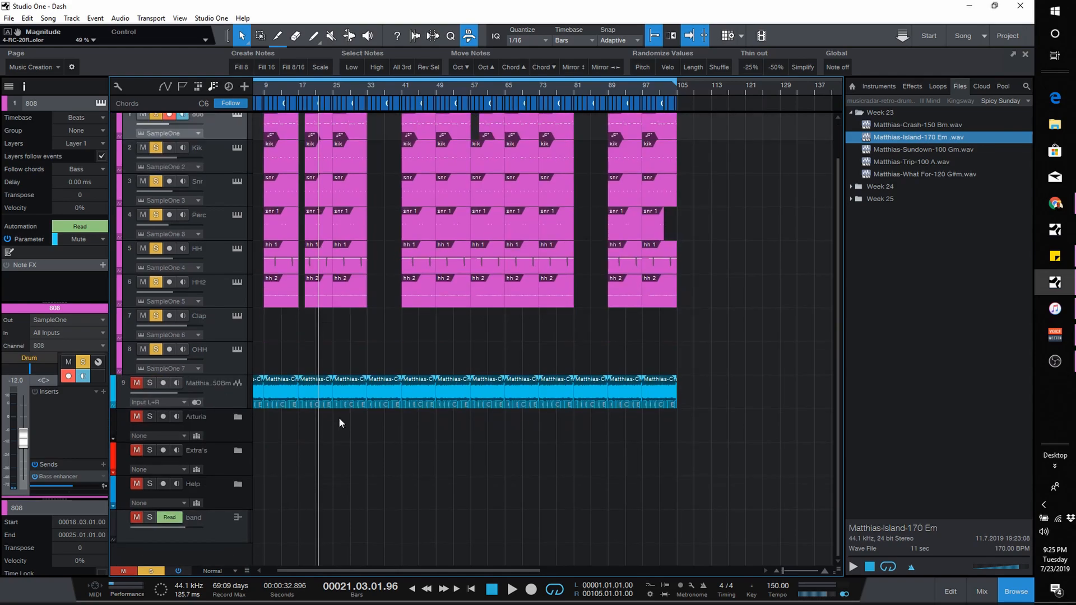
left_click(210, 566)
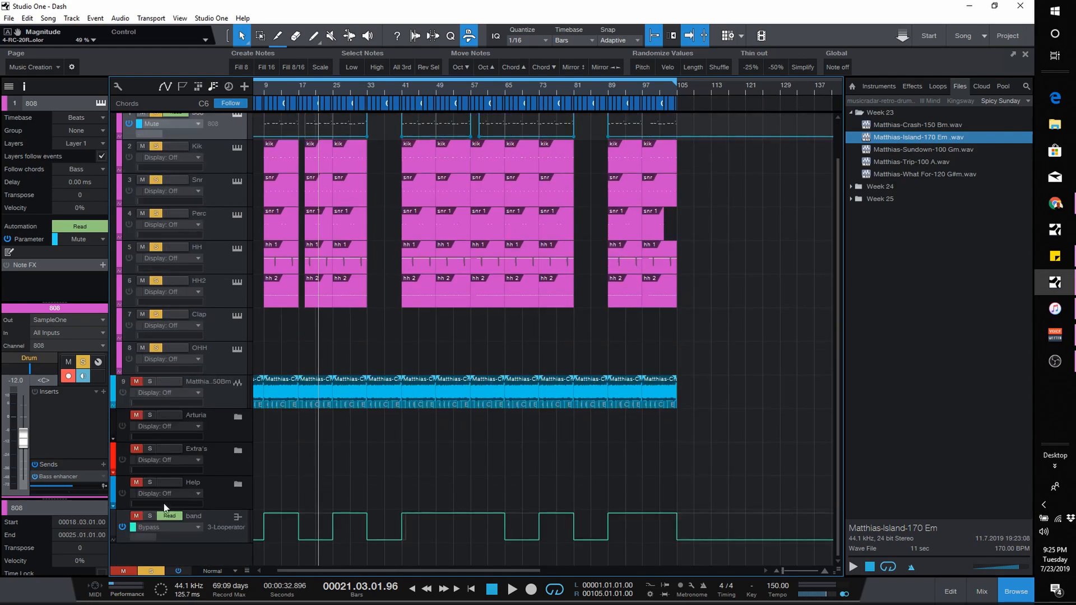
left_click(154, 487)
scroll(274, 386, "down", 2)
left_click(231, 573)
left_click(239, 505)
left_click(201, 530)
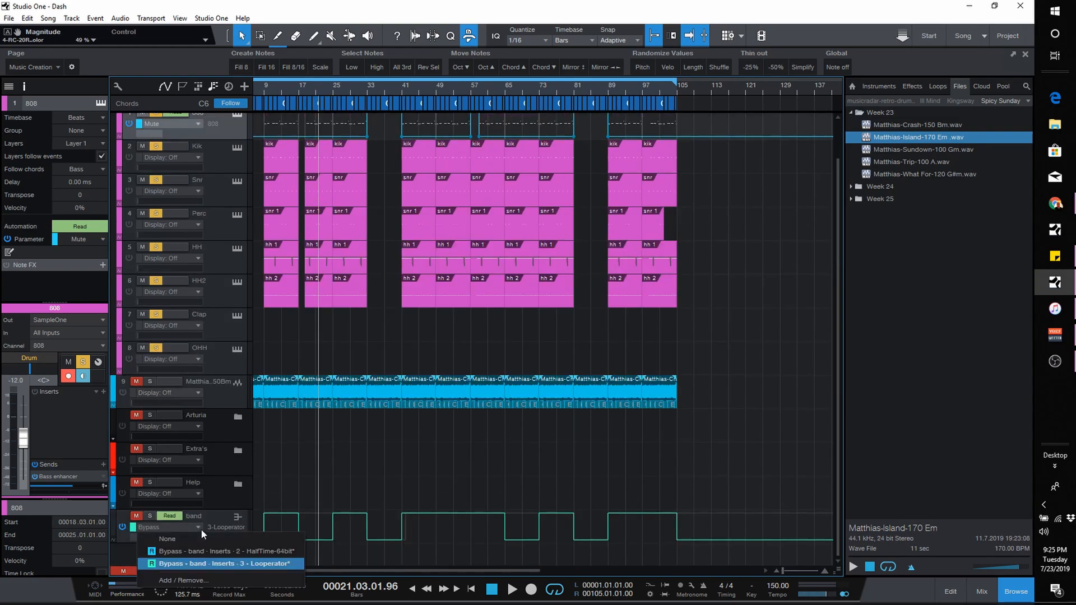
left_click(289, 482)
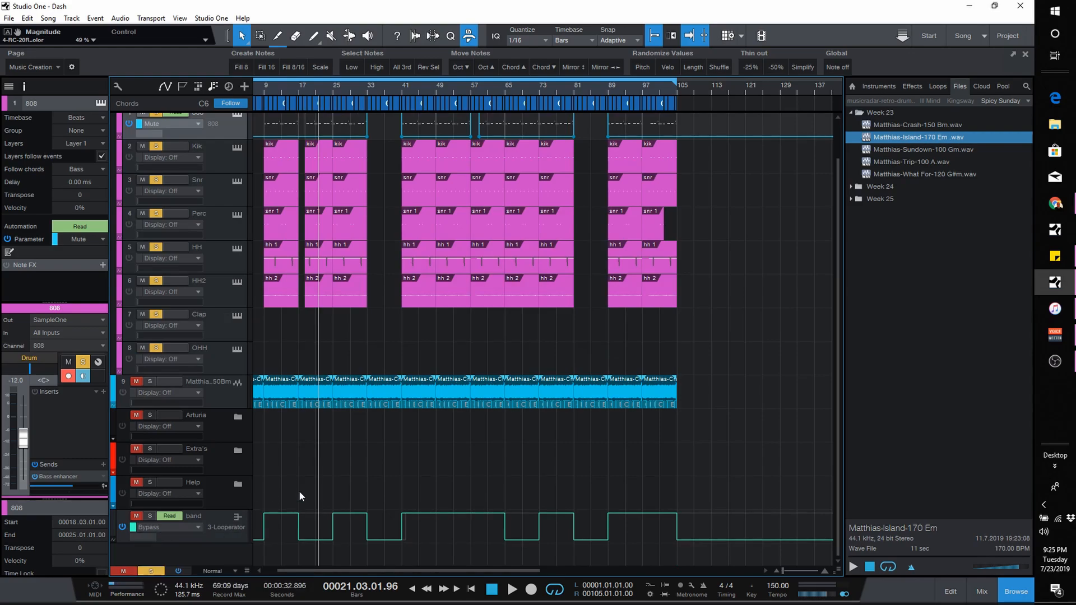
scroll(308, 96, "up", 4)
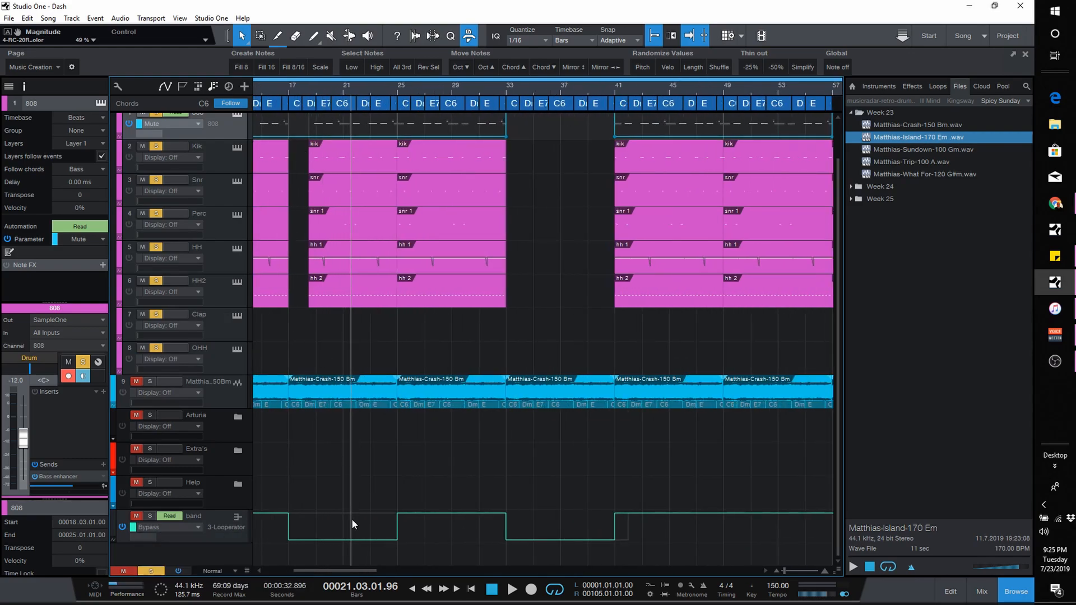
left_click_drag(358, 572, 411, 520)
Switch the band bus's automation lane to the HalfTime bypass and examine its curve over the whole song.
left_click(192, 526)
left_click(240, 551)
left_click_drag(385, 85, 374, 67)
left_click_drag(449, 571, 307, 566)
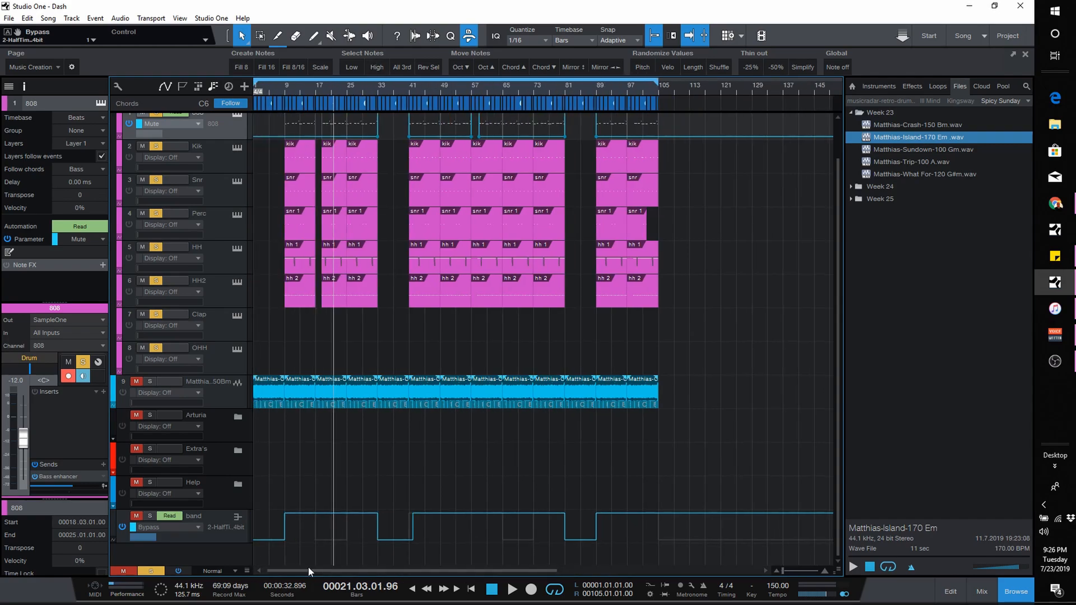
Clear every solo and mute in the song and hide the automation lanes.
left_click(149, 570)
left_click(125, 571)
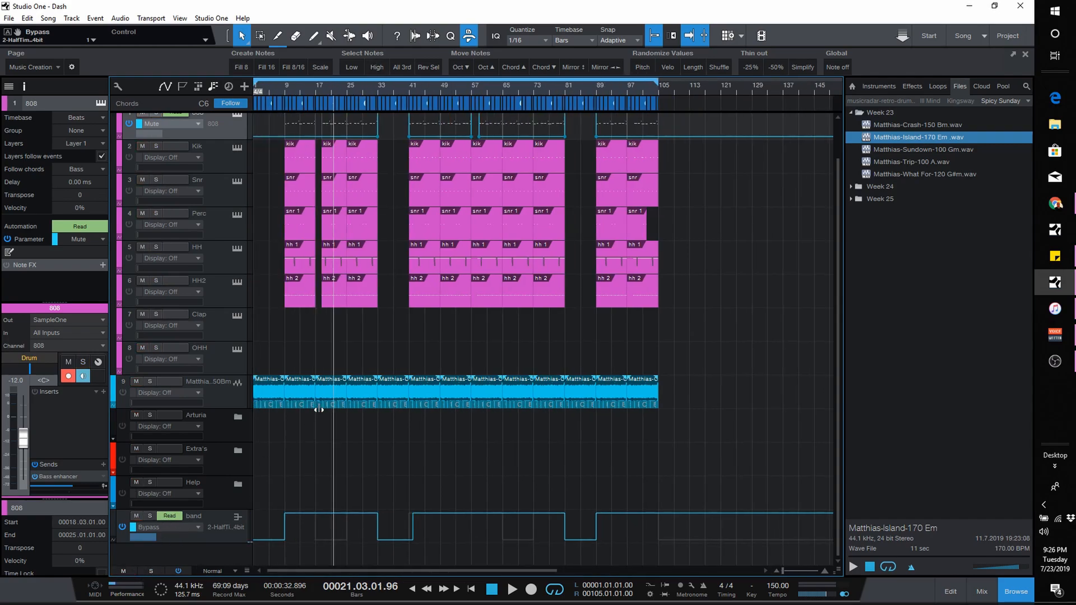
scroll(305, 398, "up", 1)
key("a")
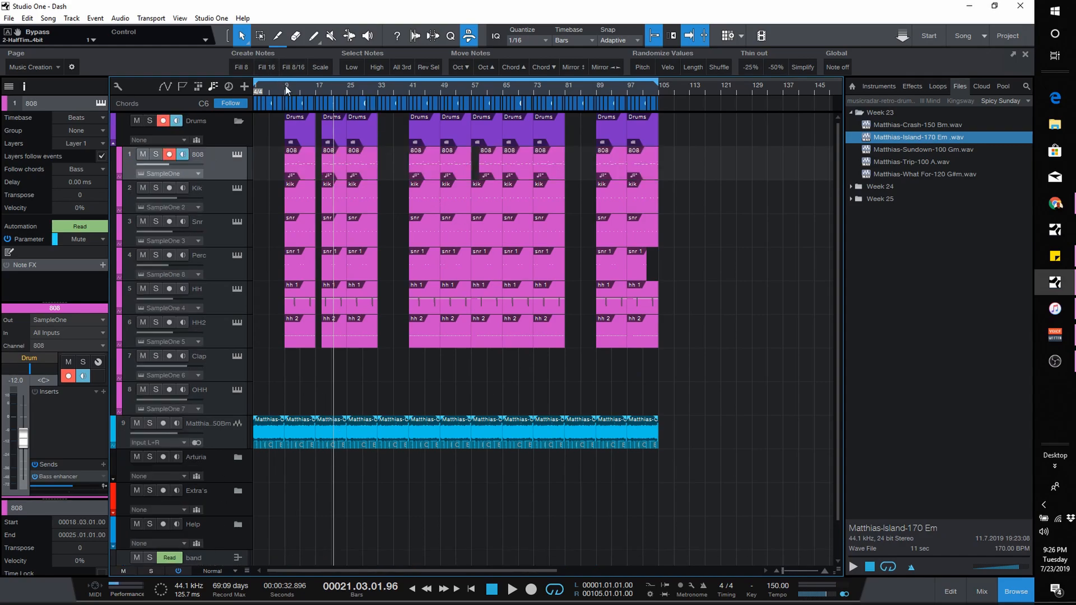
Play the full mix from bar 41 to about bar 53 and stop.
left_click(409, 92)
key("space")
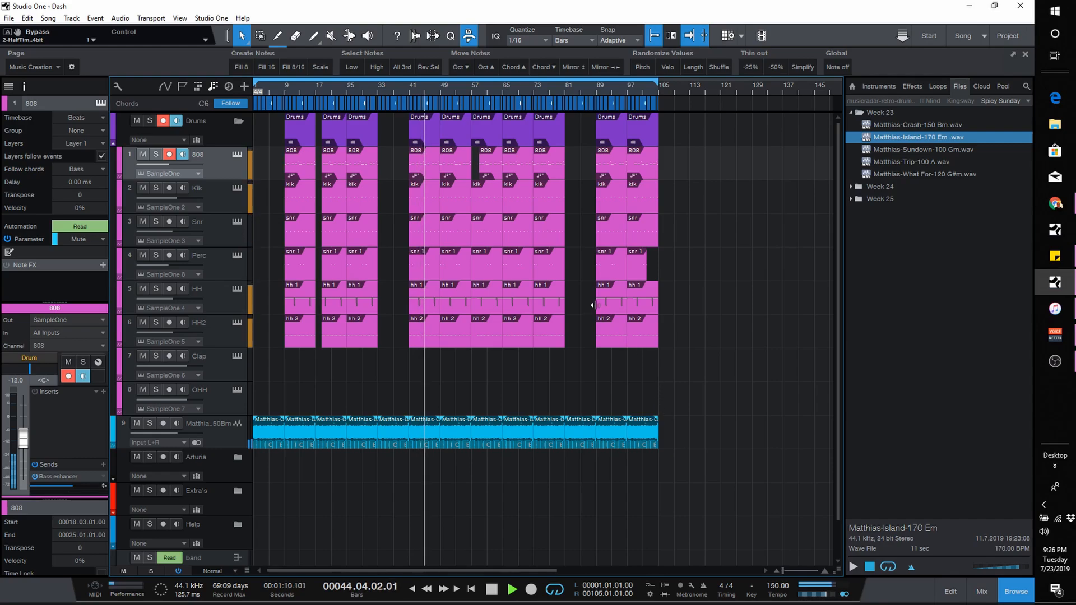
mouse_move(415, 86)
left_mouse_down()
mouse_move(419, 117)
mouse_move(419, 101)
left_mouse_up()
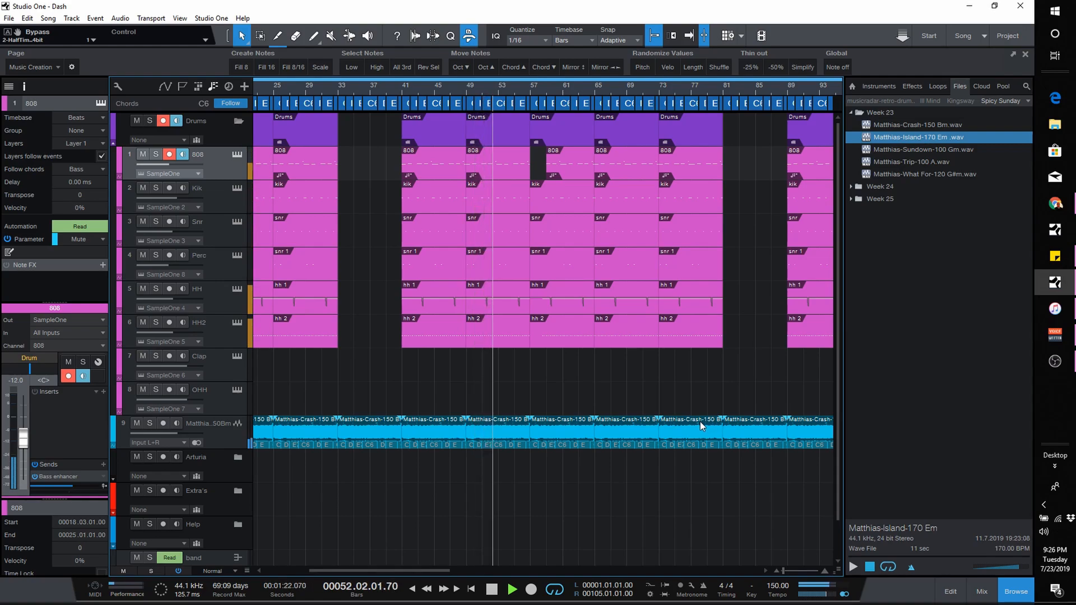
key("space")
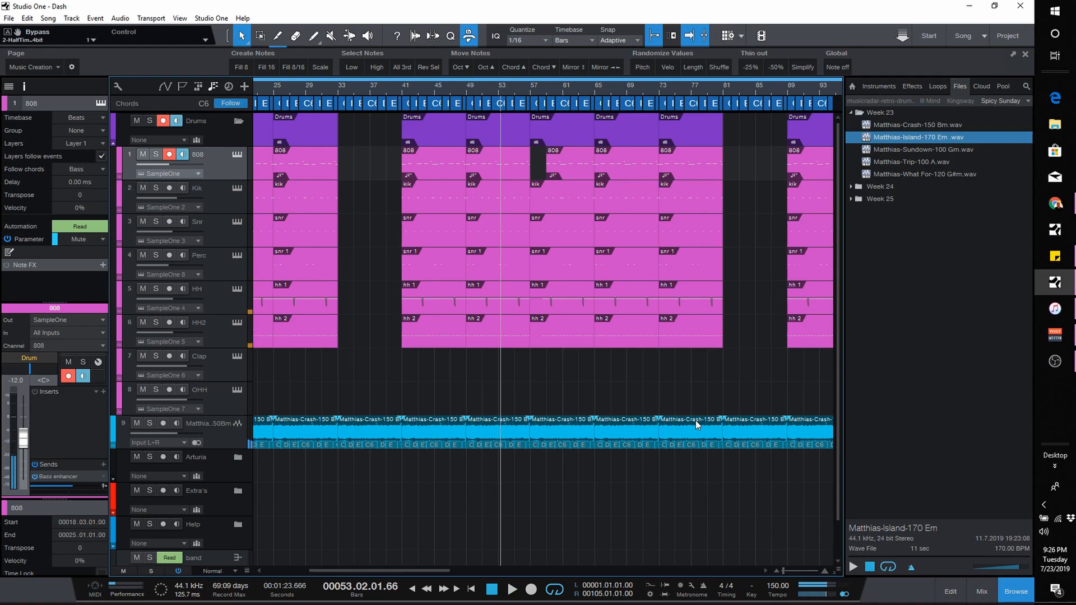
Open the mixer, examine the insert effects on the band bus and the other buses, and close it.
mouse_move(453, 89)
left_mouse_down()
mouse_move(456, 109)
mouse_move(444, 88)
left_mouse_up()
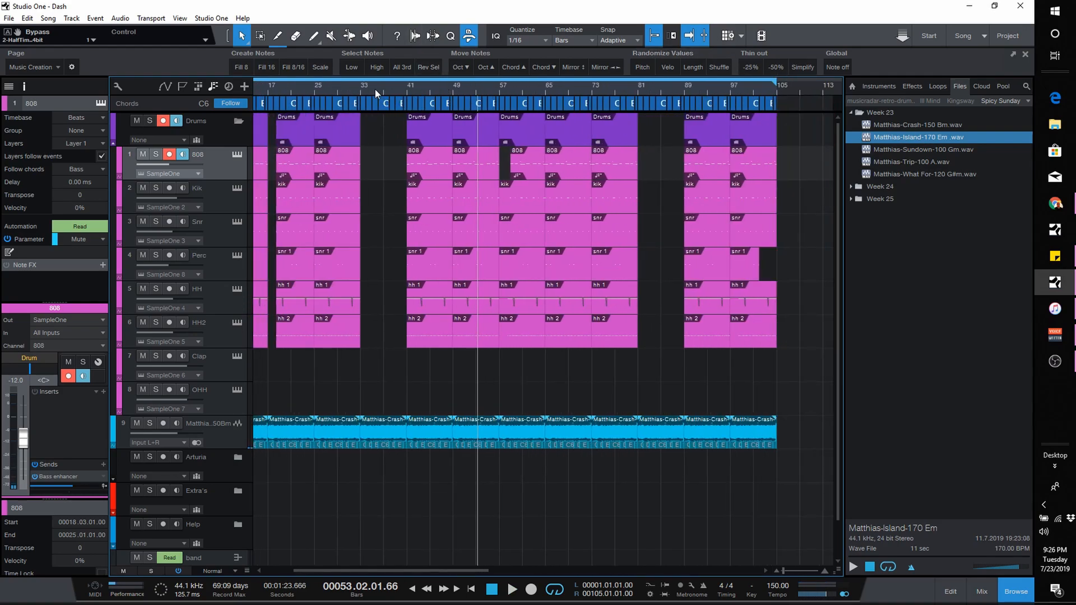
left_click_drag(375, 90, 377, 108)
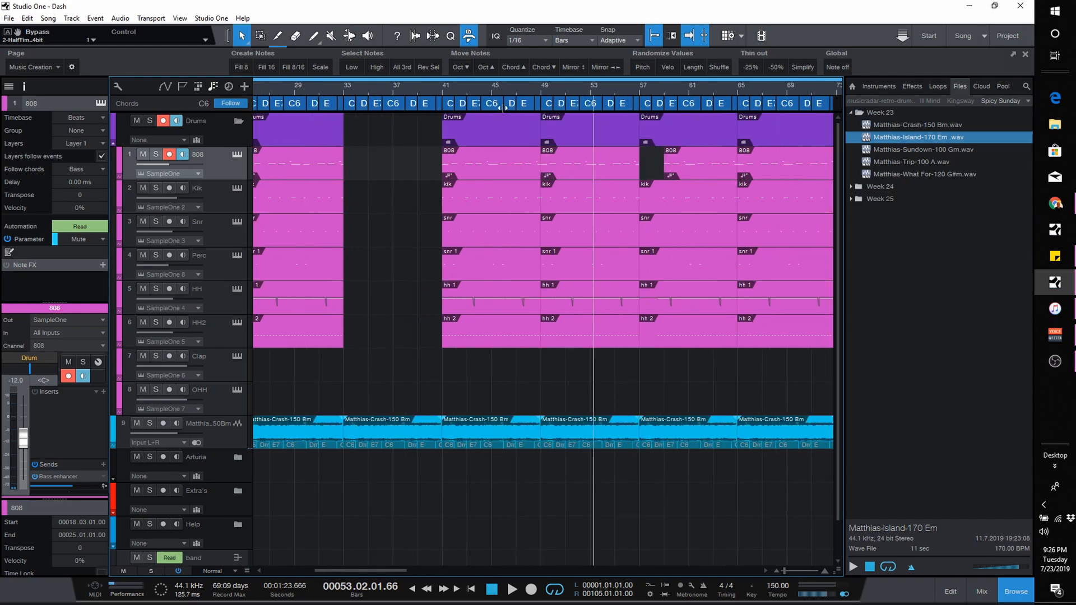
left_click_drag(502, 86, 503, 72)
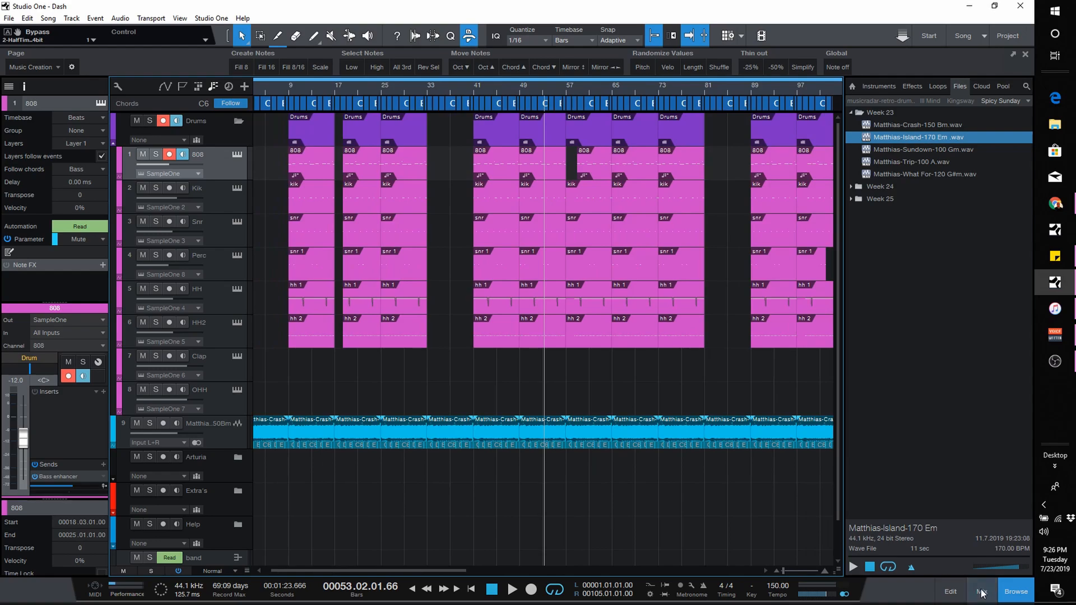
key("F3")
left_click_drag(452, 572, 775, 518)
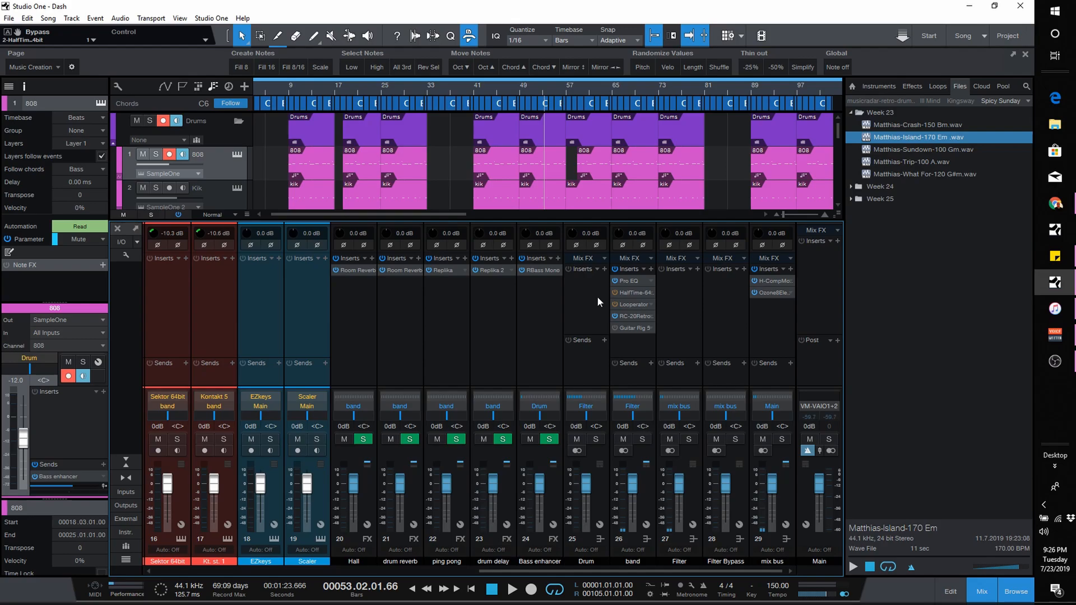
left_click(984, 597)
left_click_drag(544, 86, 544, 74)
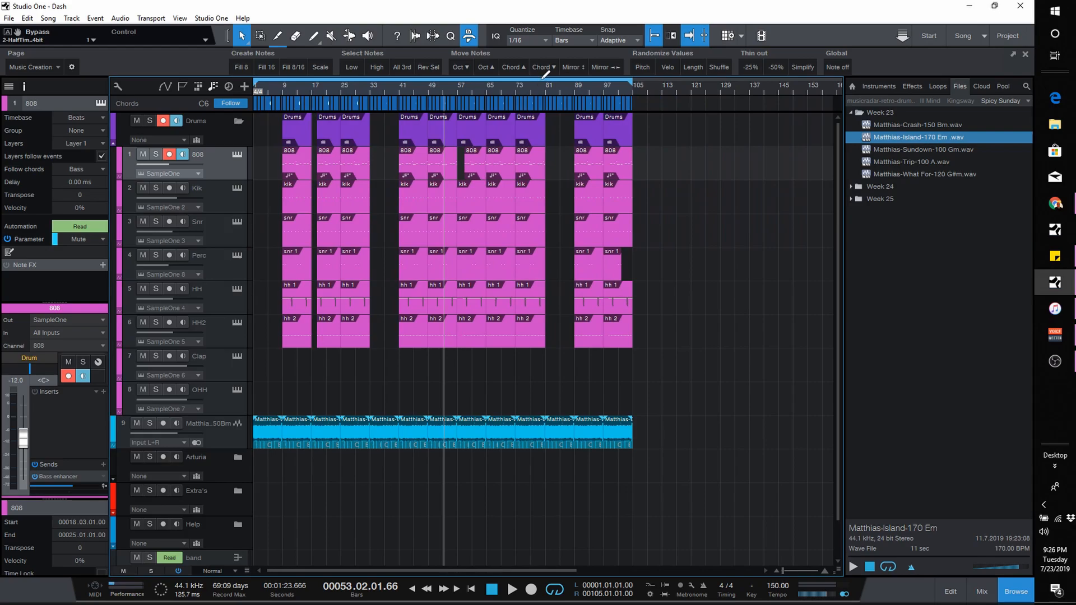
Return the playhead to the start of the song and turn off record arming on the 808 track.
left_click_drag(721, 429, 133, 448)
left_click(695, 396)
mouse_move(289, 89)
left_mouse_down()
mouse_move(289, 126)
mouse_move(302, 103)
left_mouse_up()
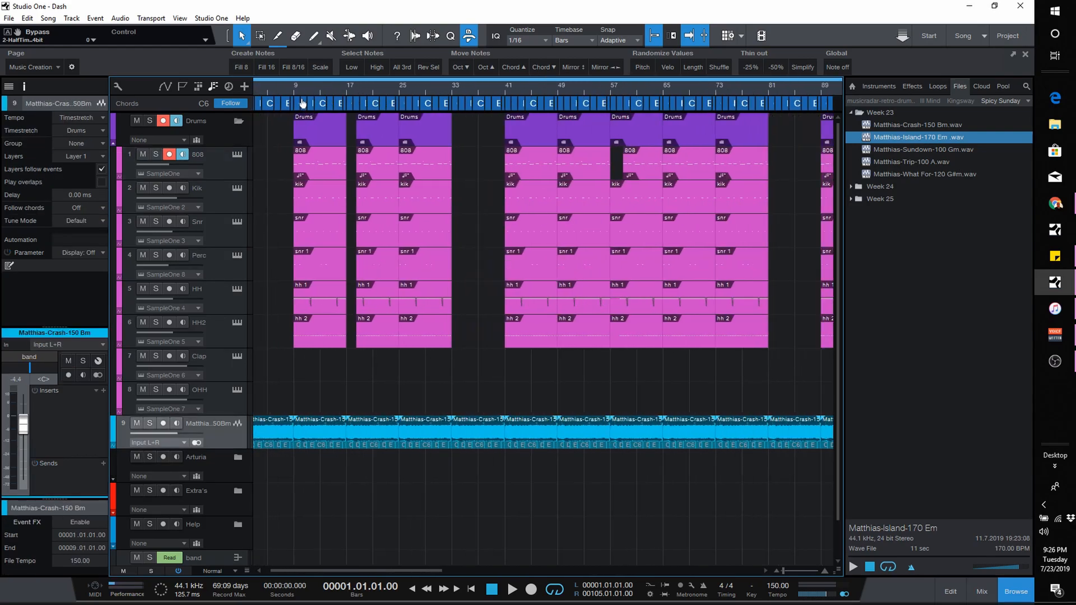
left_click_drag(421, 570, 385, 572)
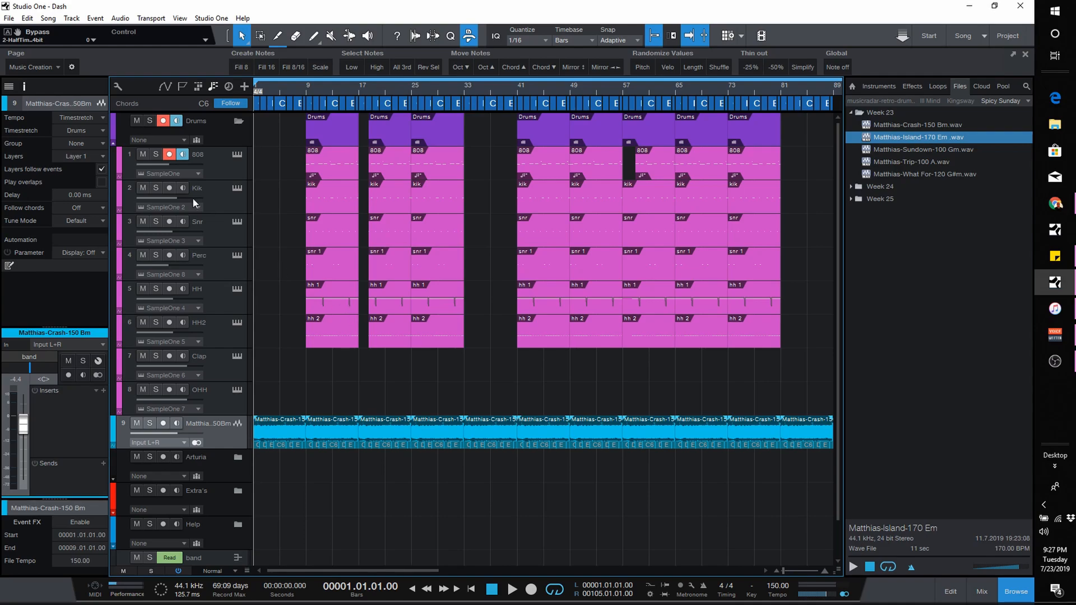
left_click(170, 154)
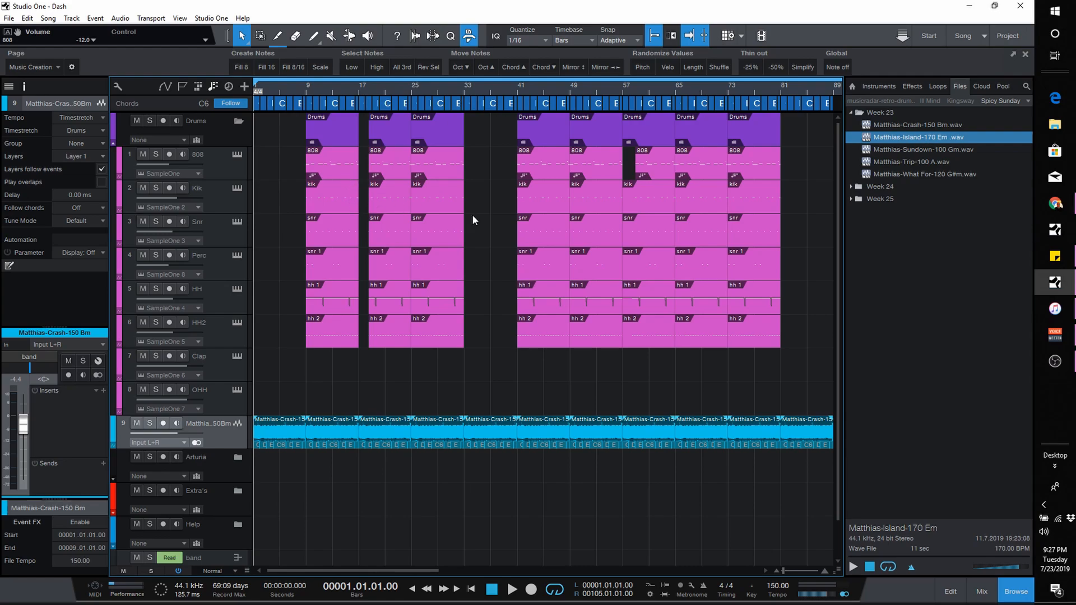
Open the kik part at bar 9 in the note editor, examine its notes and close the editor.
left_click(349, 201)
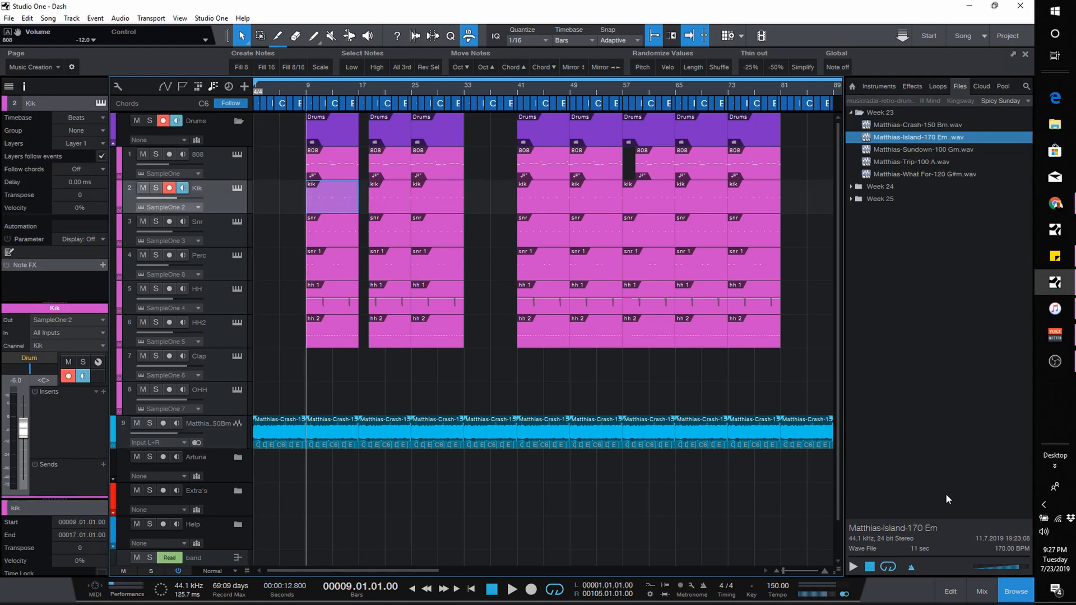
left_click(951, 591)
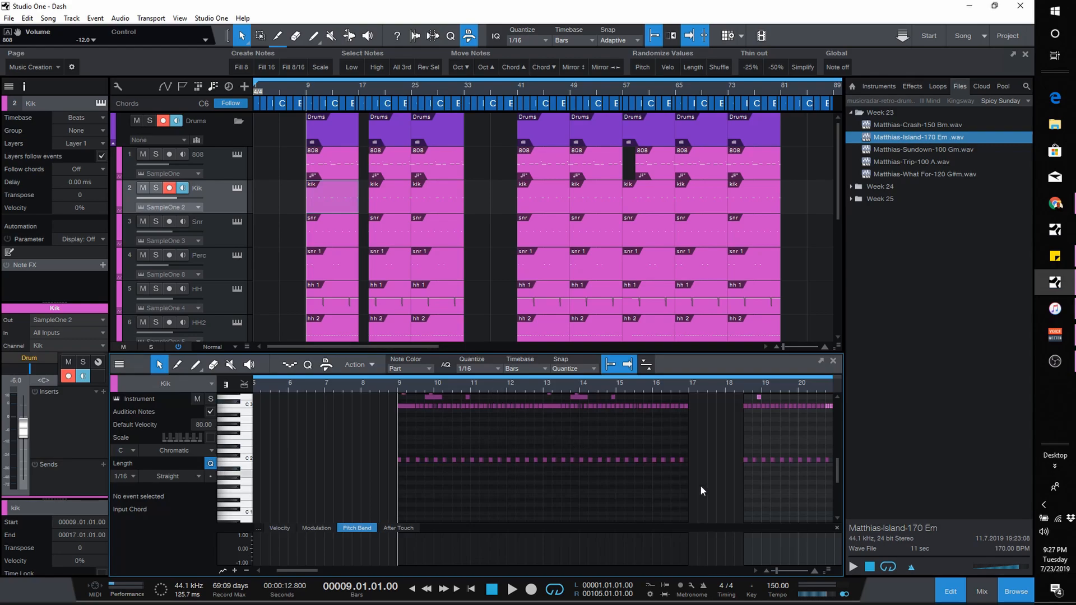
left_click(950, 591)
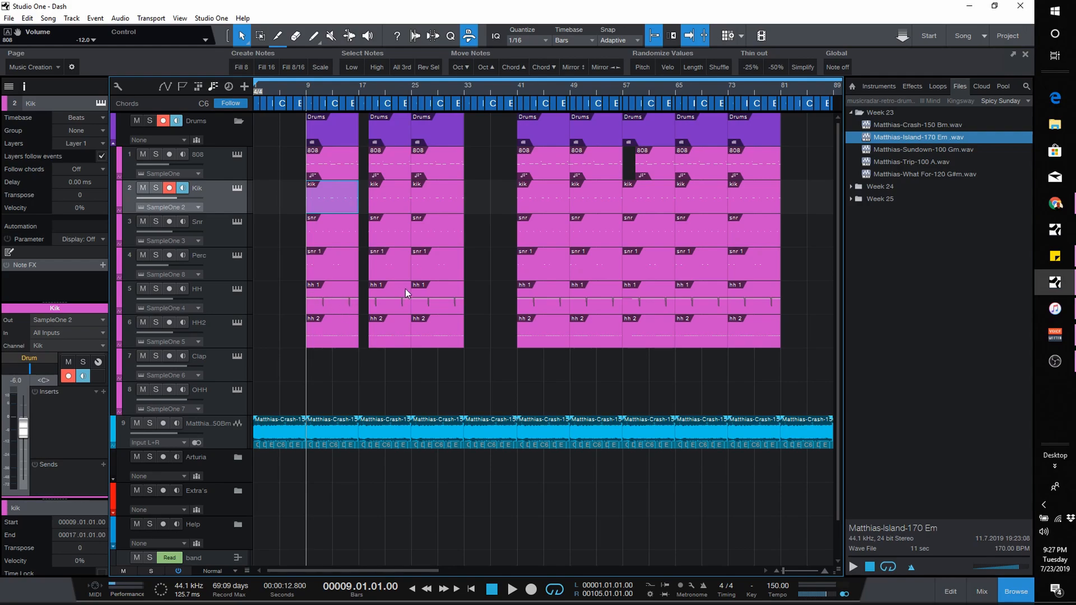
Turn off record arming on the Kik track and return the playhead to bar 1.
mouse_move(352, 85)
left_mouse_down()
mouse_move(350, 97)
mouse_move(352, 83)
left_mouse_up()
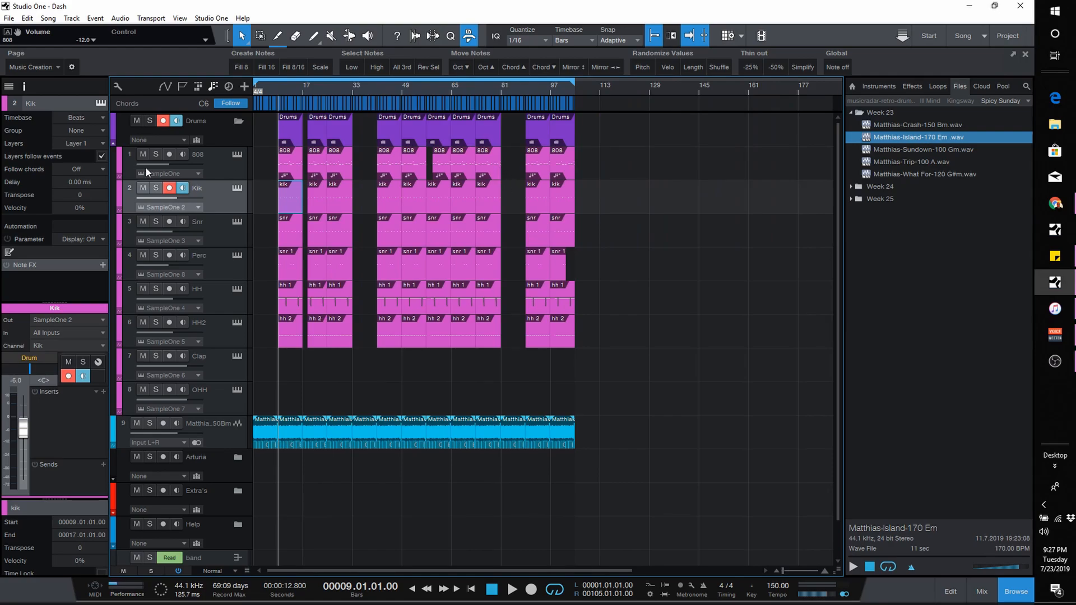
left_click(169, 190)
left_click(470, 589)
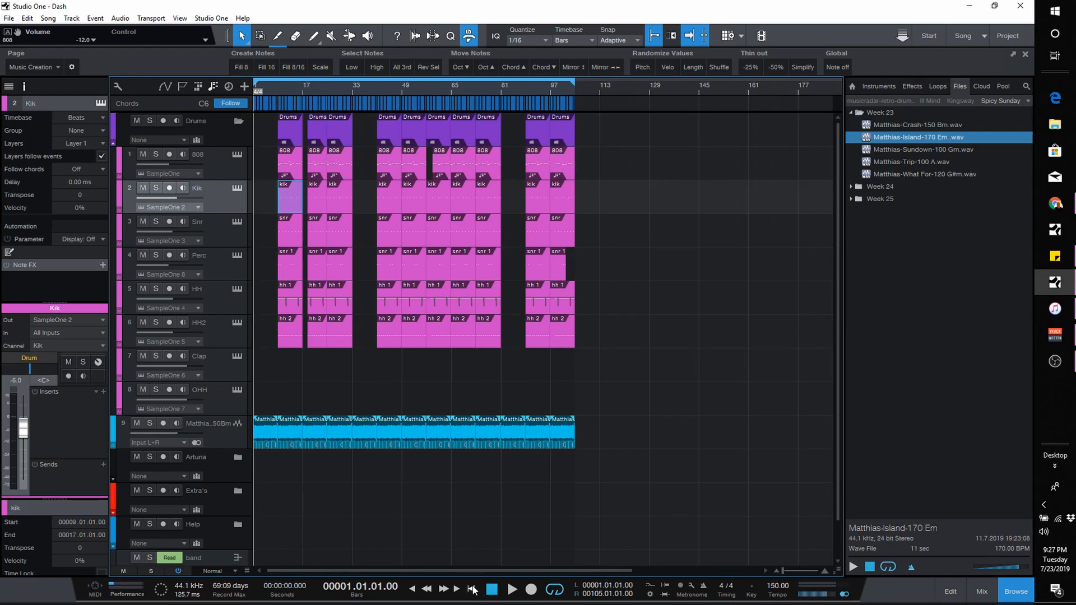